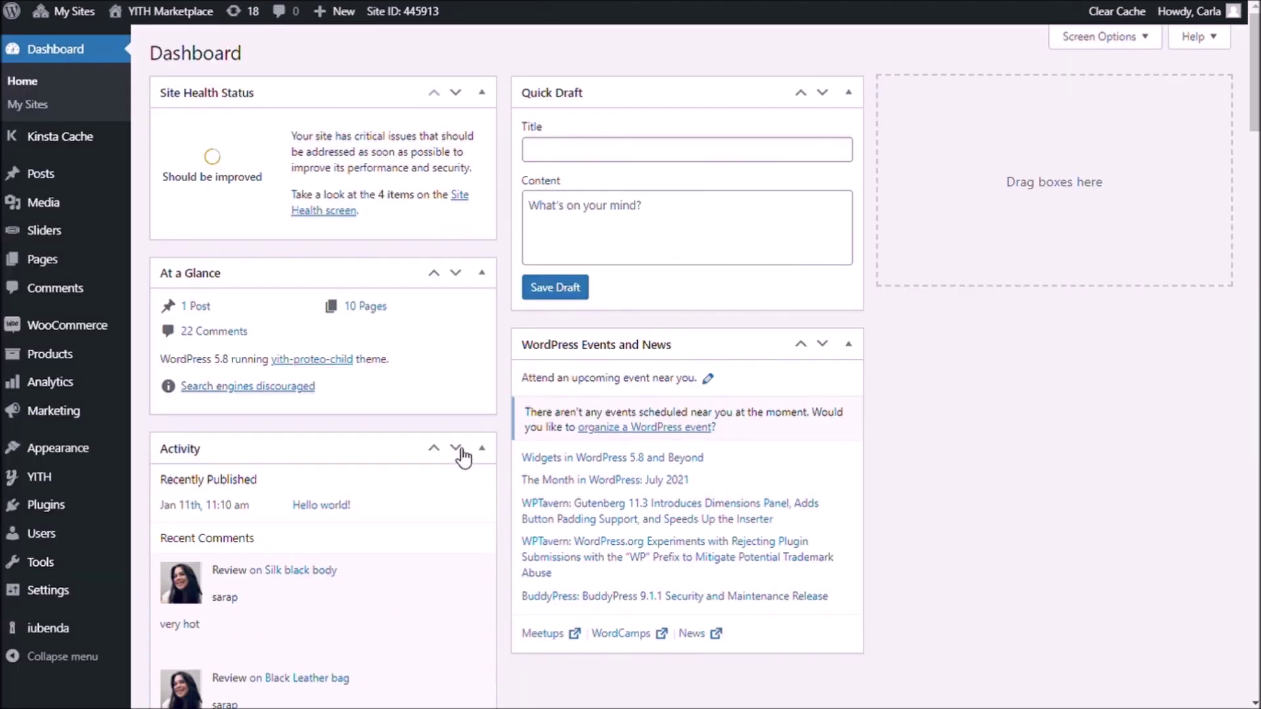
Create a new options block named "Camera block" in the YITH Product Add-ons settings.
mouse_move(97, 486)
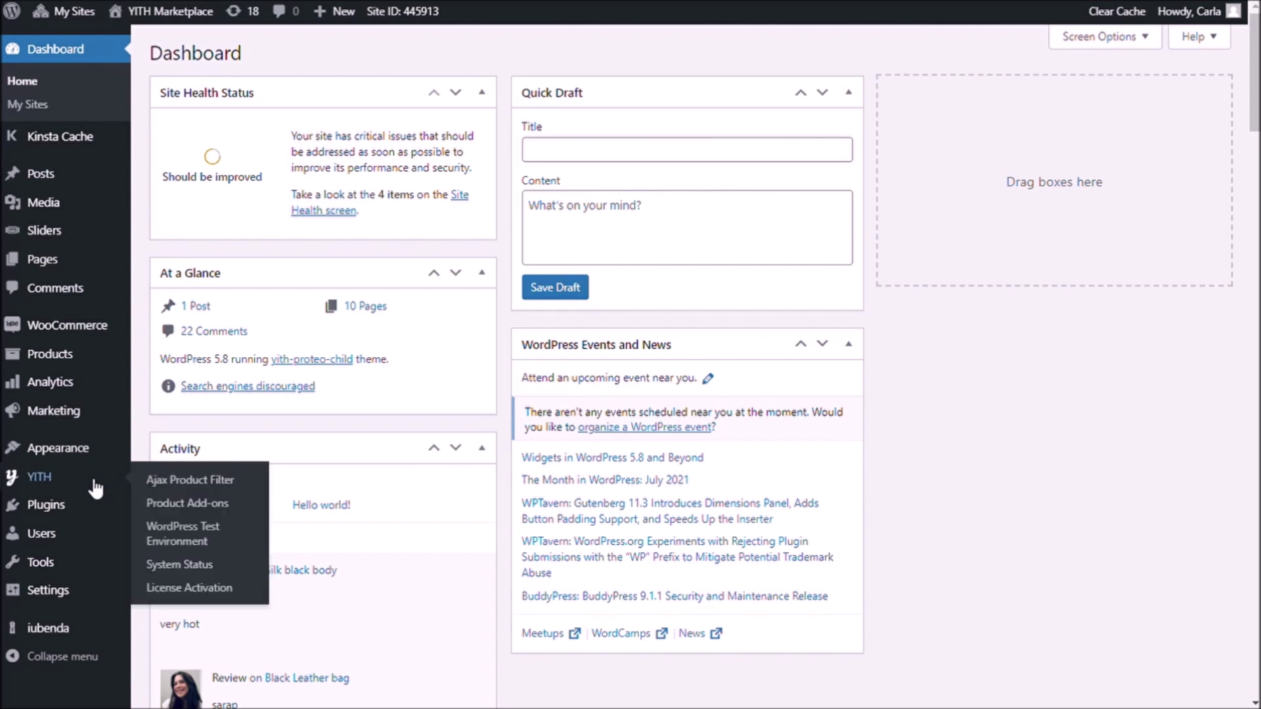
click(179, 503)
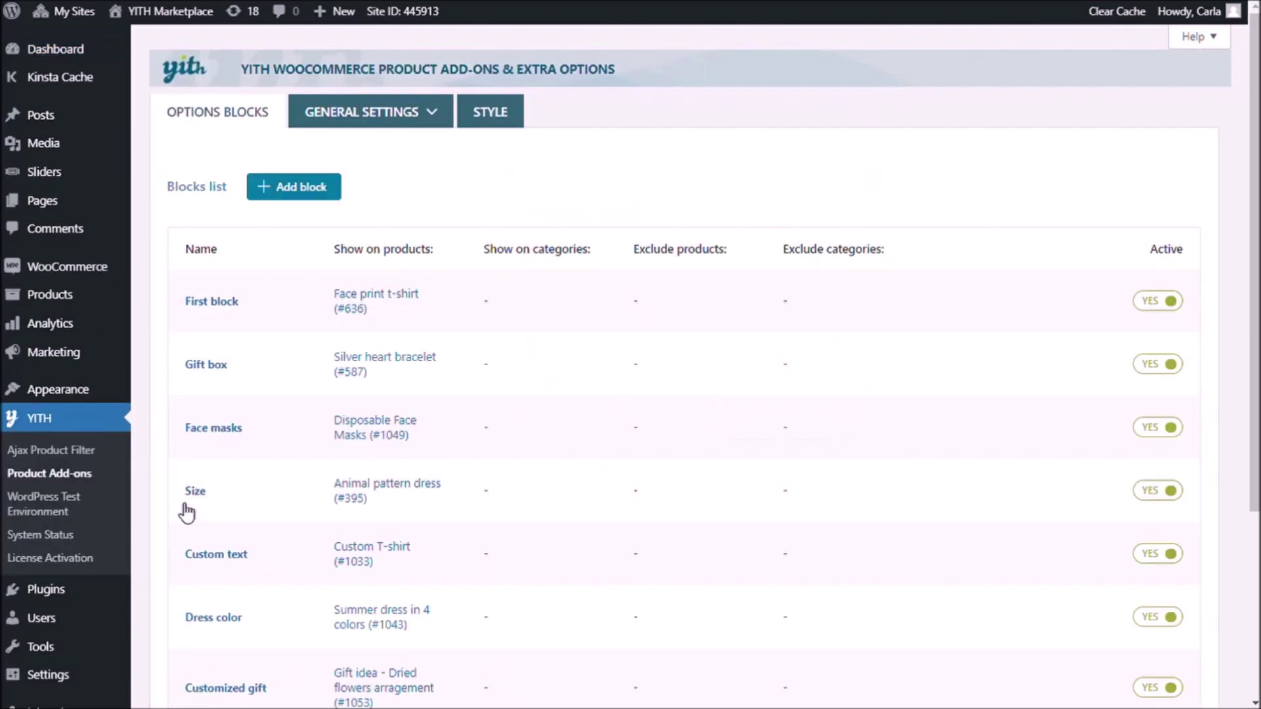
click(306, 188)
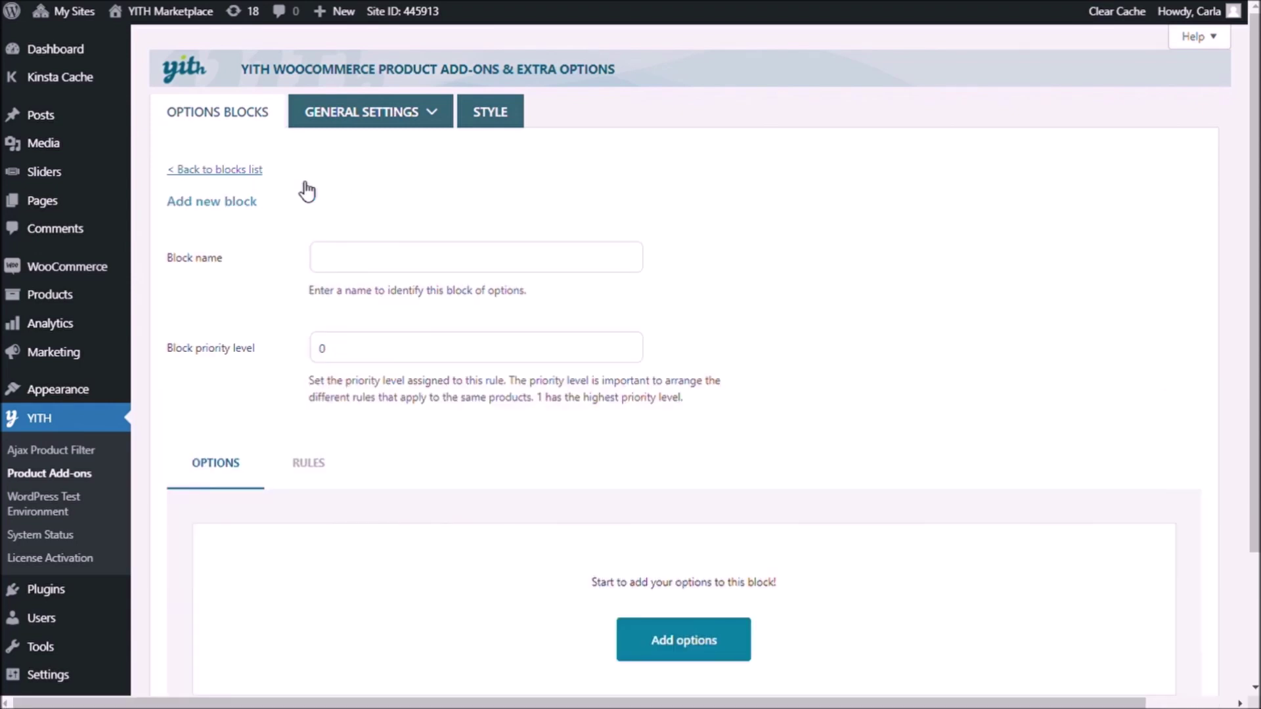
click(414, 262)
text(Camera block)
Add a Product-type option to the block and title it "Must-haves:".
scroll(562, 440, down, 3)
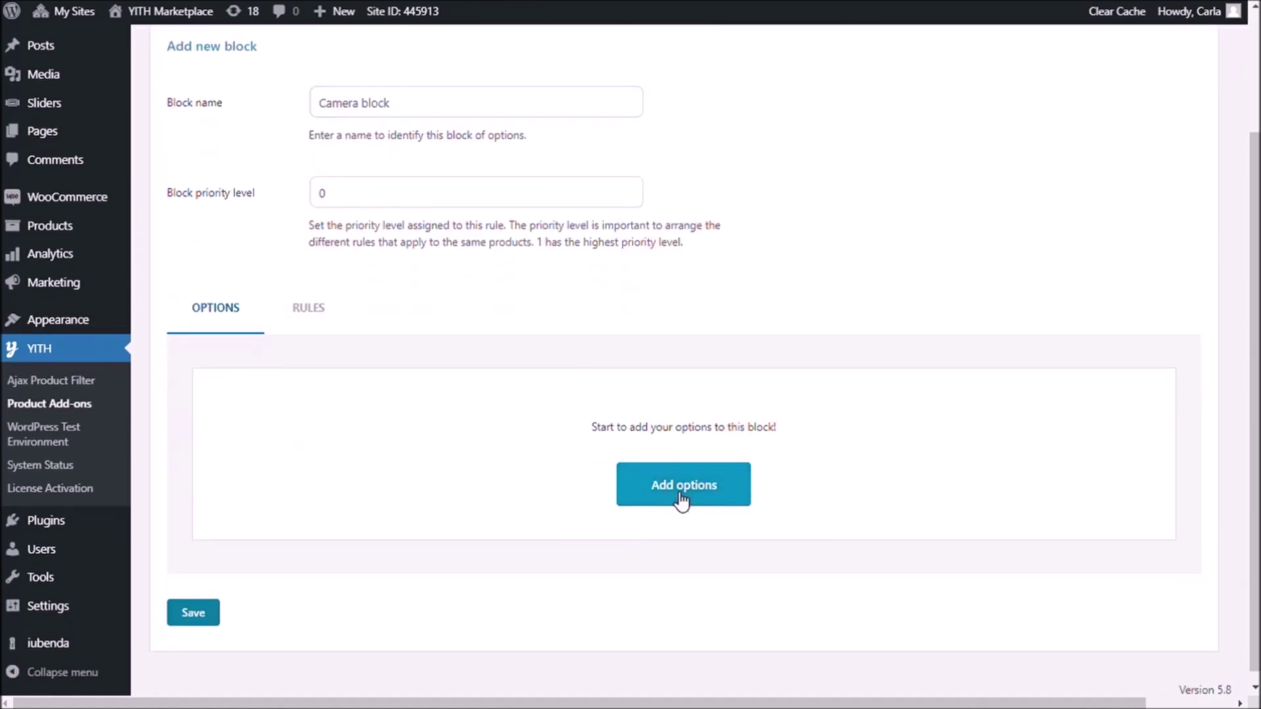
click(681, 501)
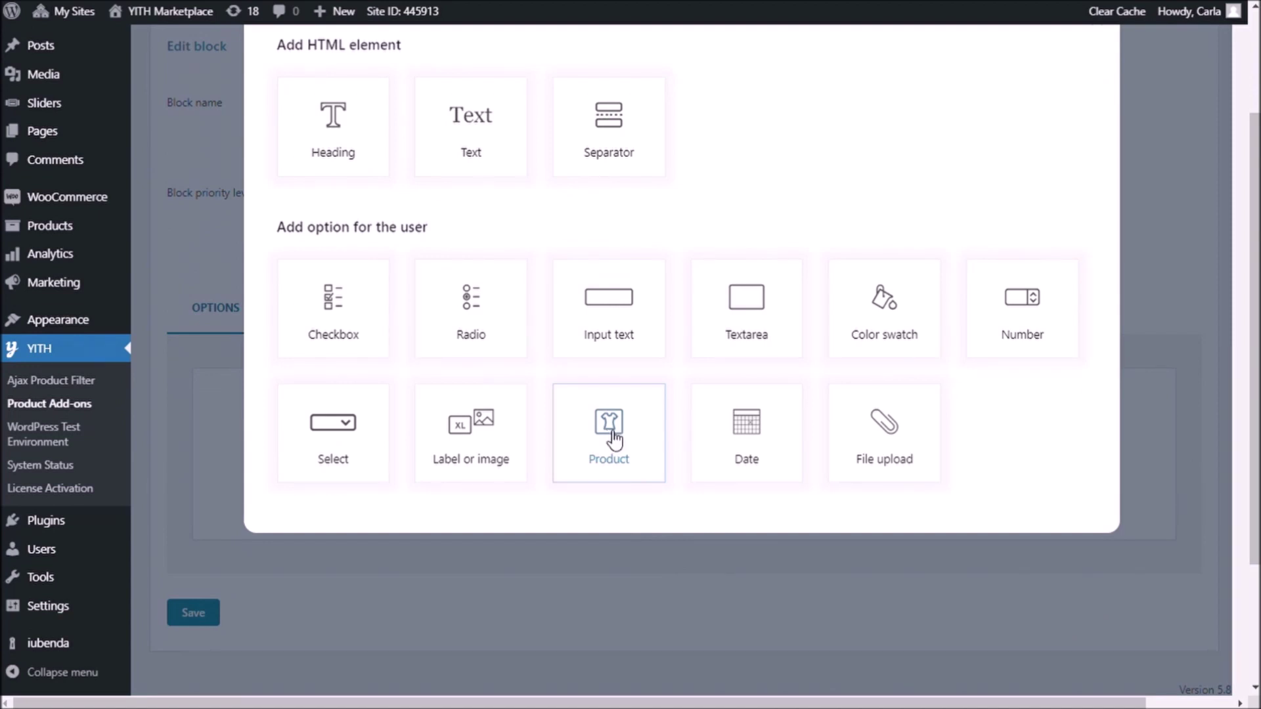
click(611, 436)
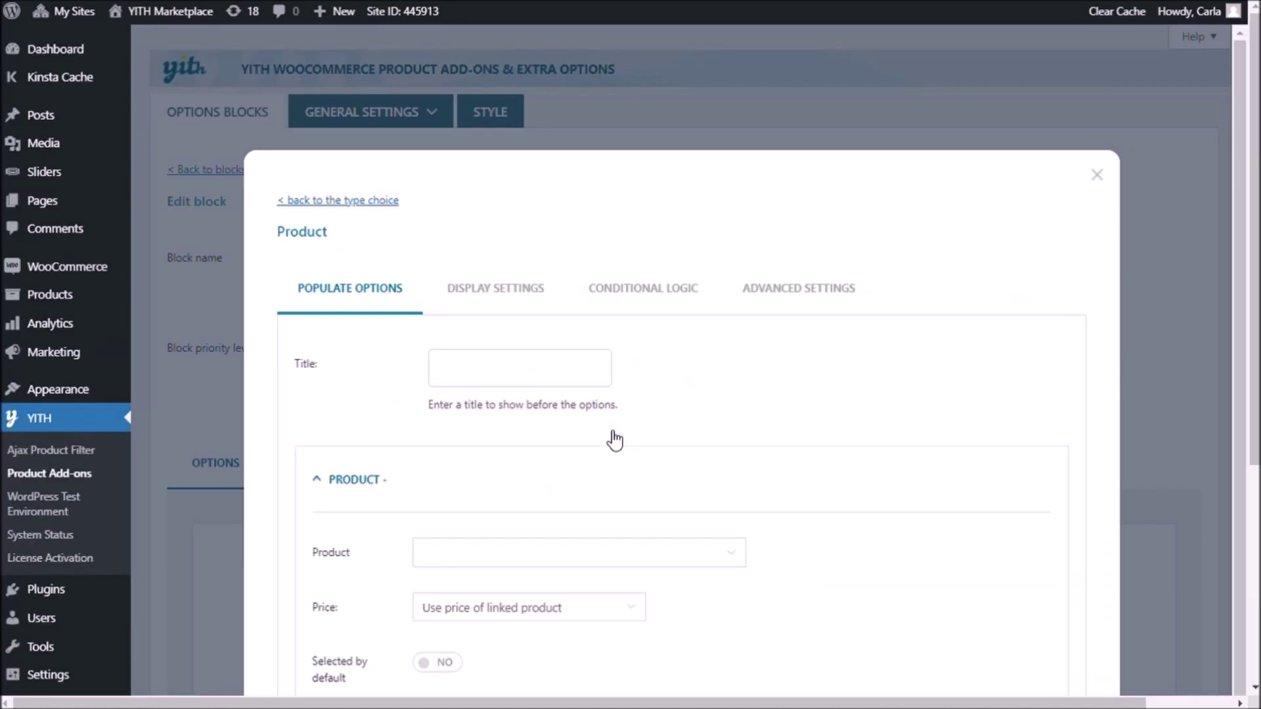
click(584, 380)
text(M)
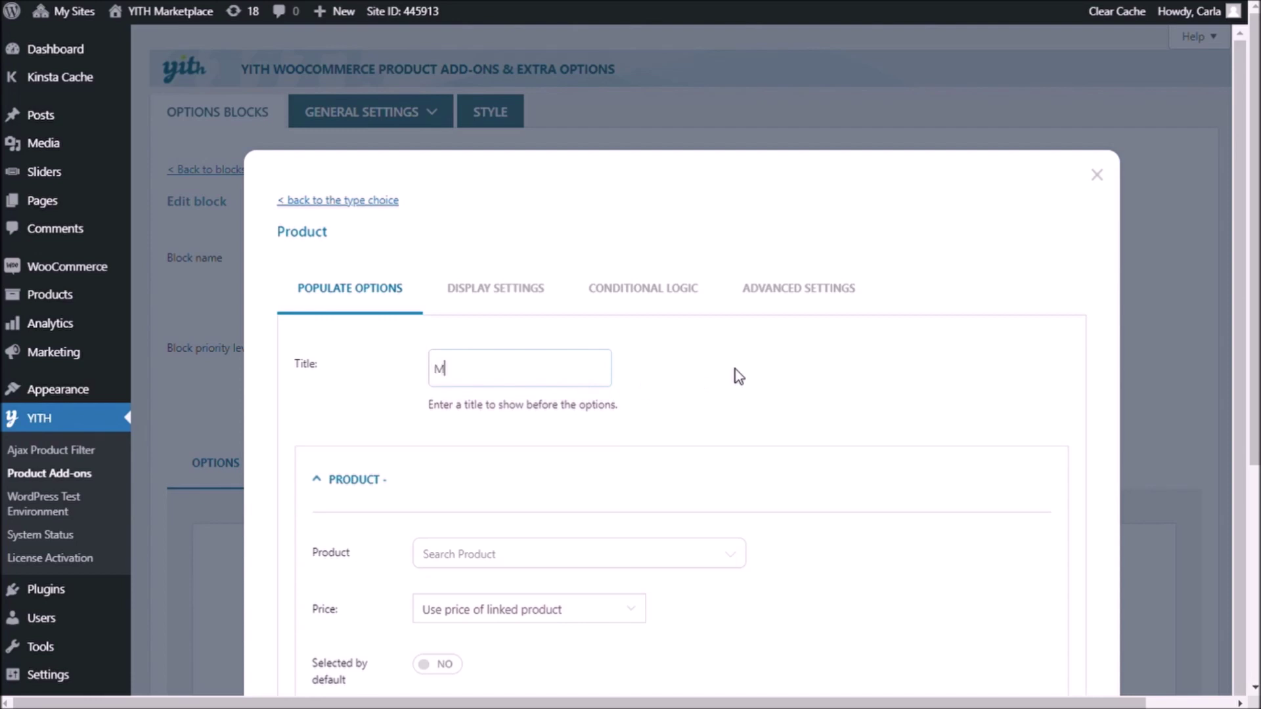
text(ust-haves:)
Search for "case" and link the first option to Protective & Portable Instax Case with Adjustable Strap (#1070).
scroll(735, 369, down, 3)
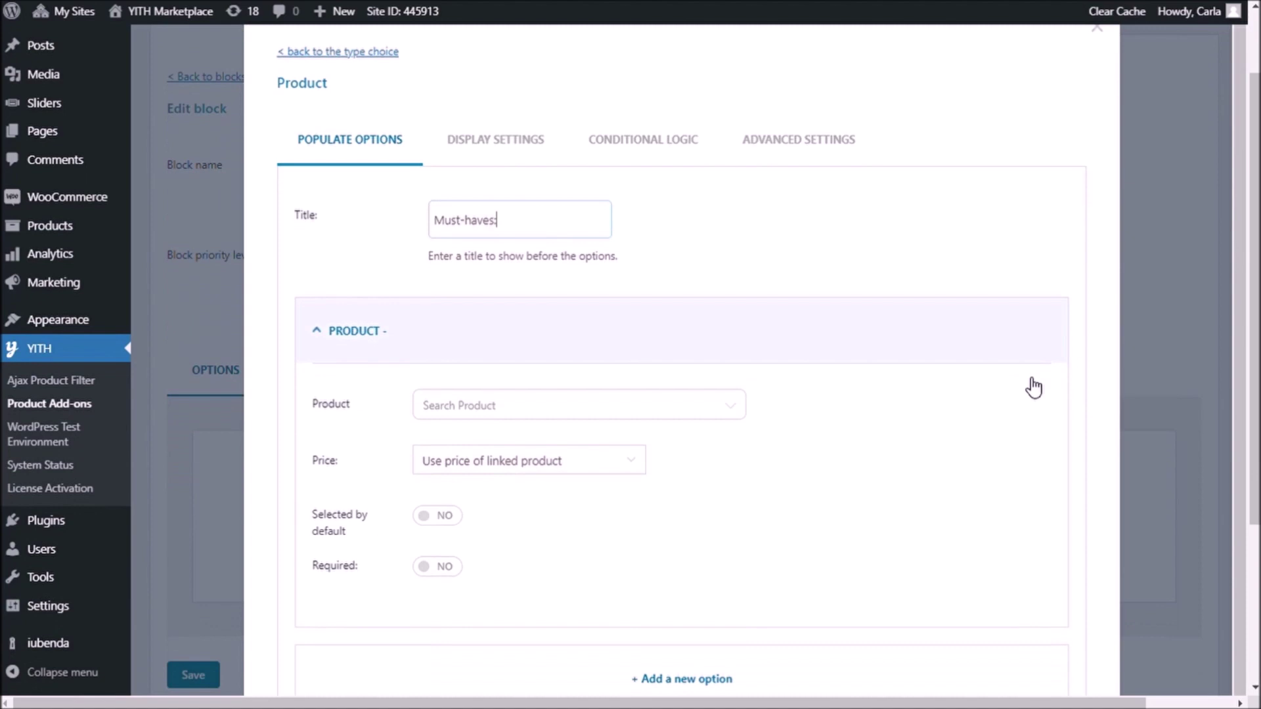
scroll(1033, 387, down, 2)
click(545, 318)
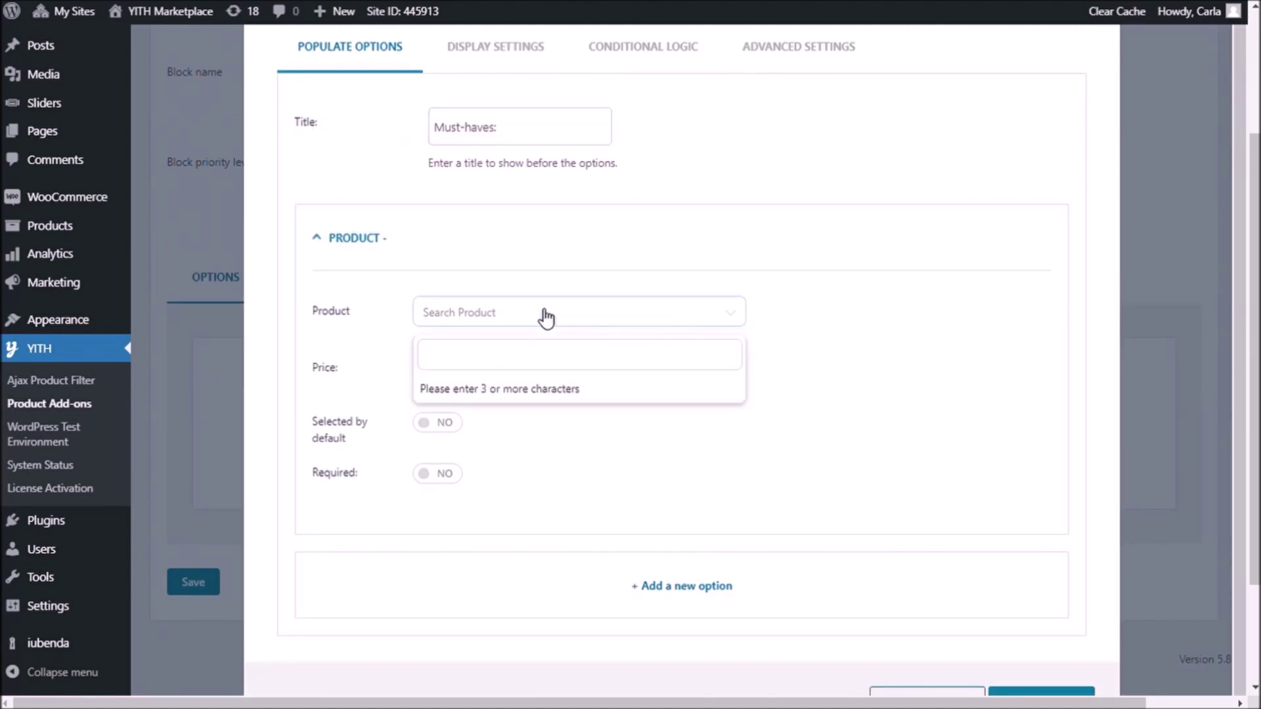
text(case)
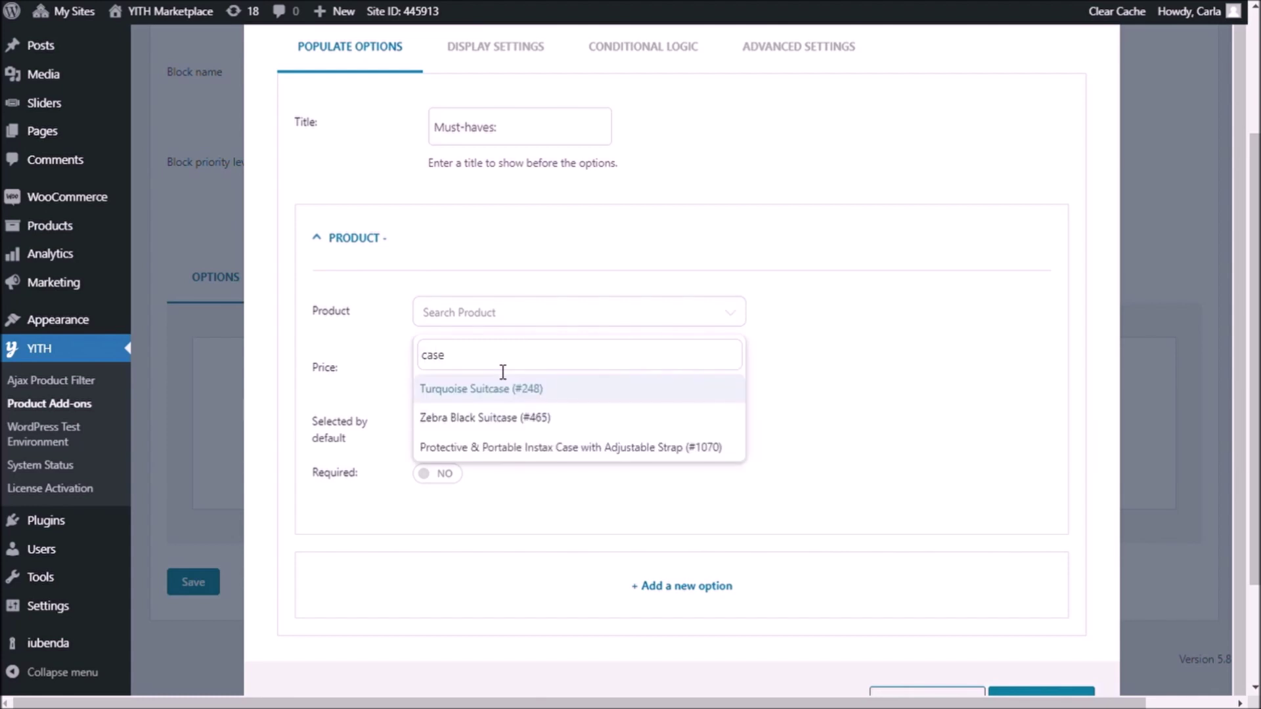
click(547, 450)
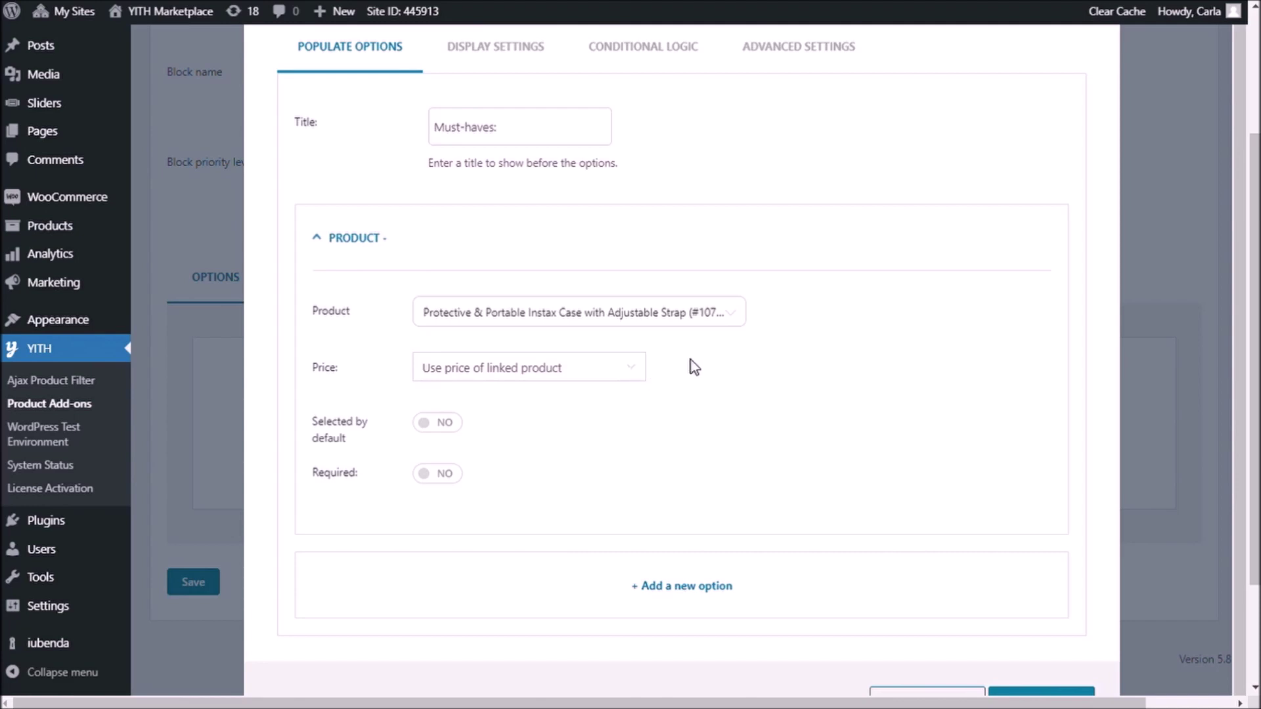
Add a second product option and link it to Fujifilm Instax Mini Instant 2 Pack x 10 Sheets (#1072).
scroll(856, 361, down, 3)
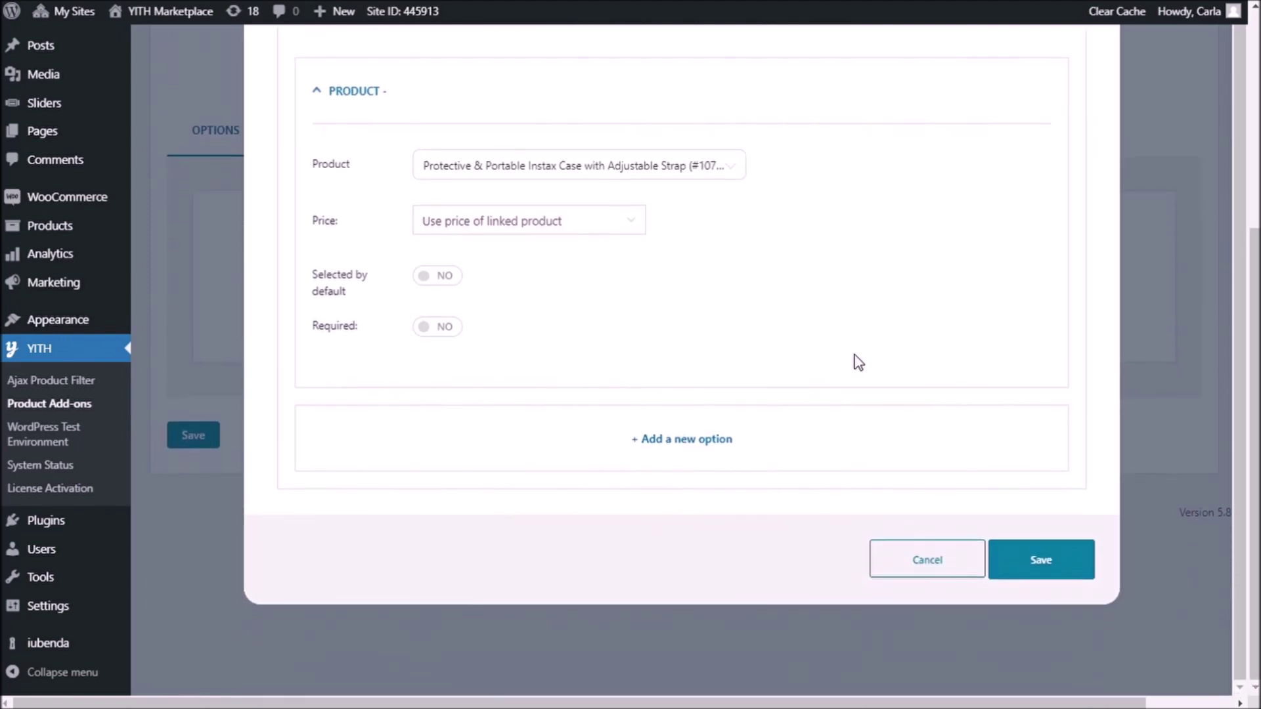
click(700, 435)
scroll(698, 433, down, 3)
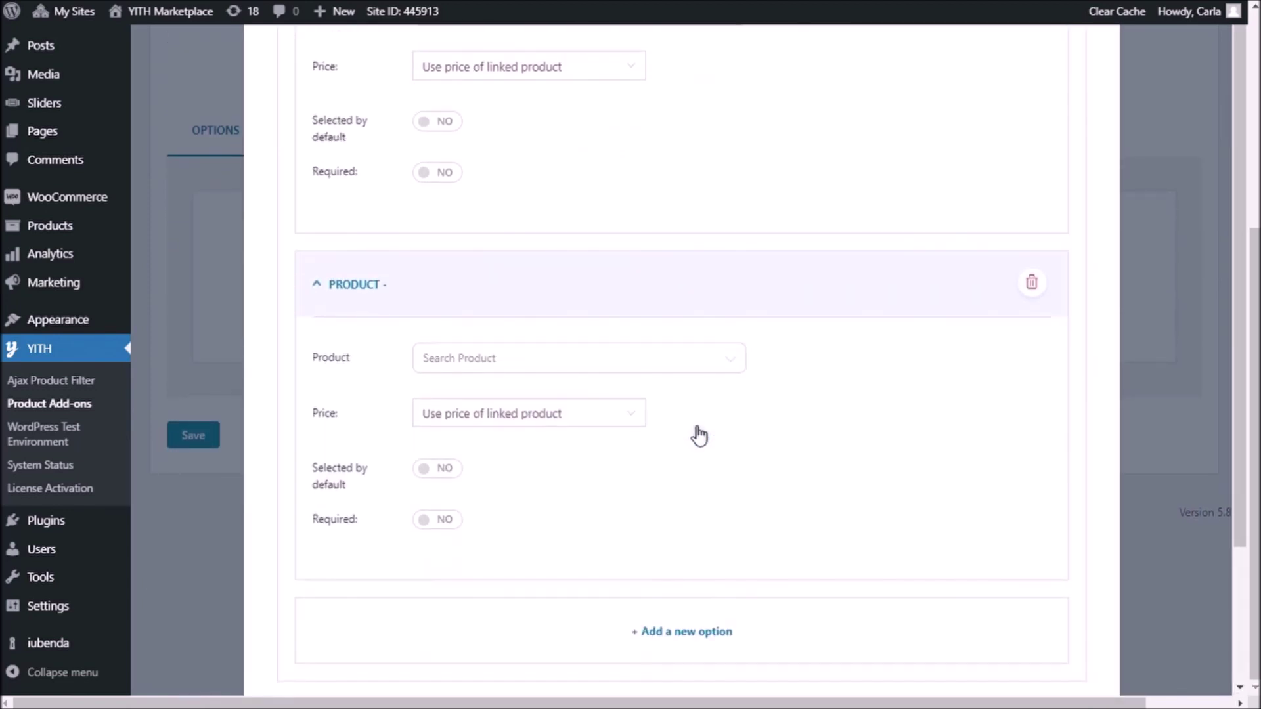
click(694, 372)
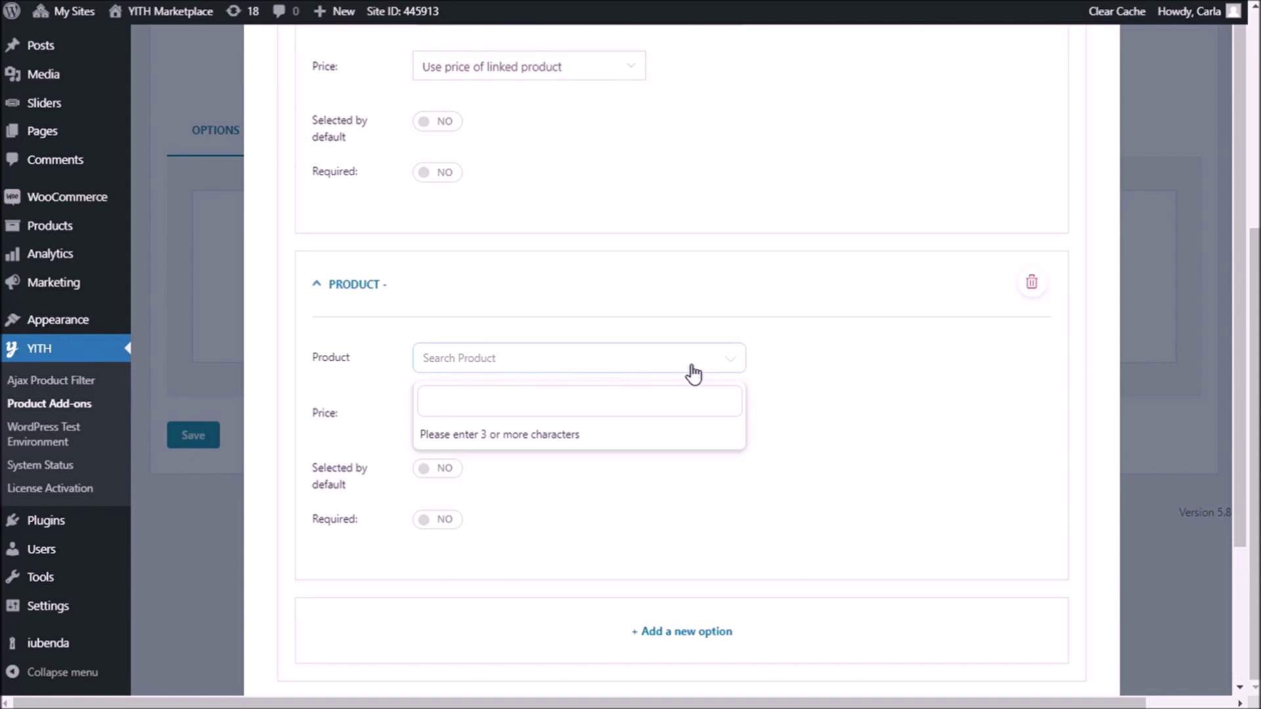
text(insta)
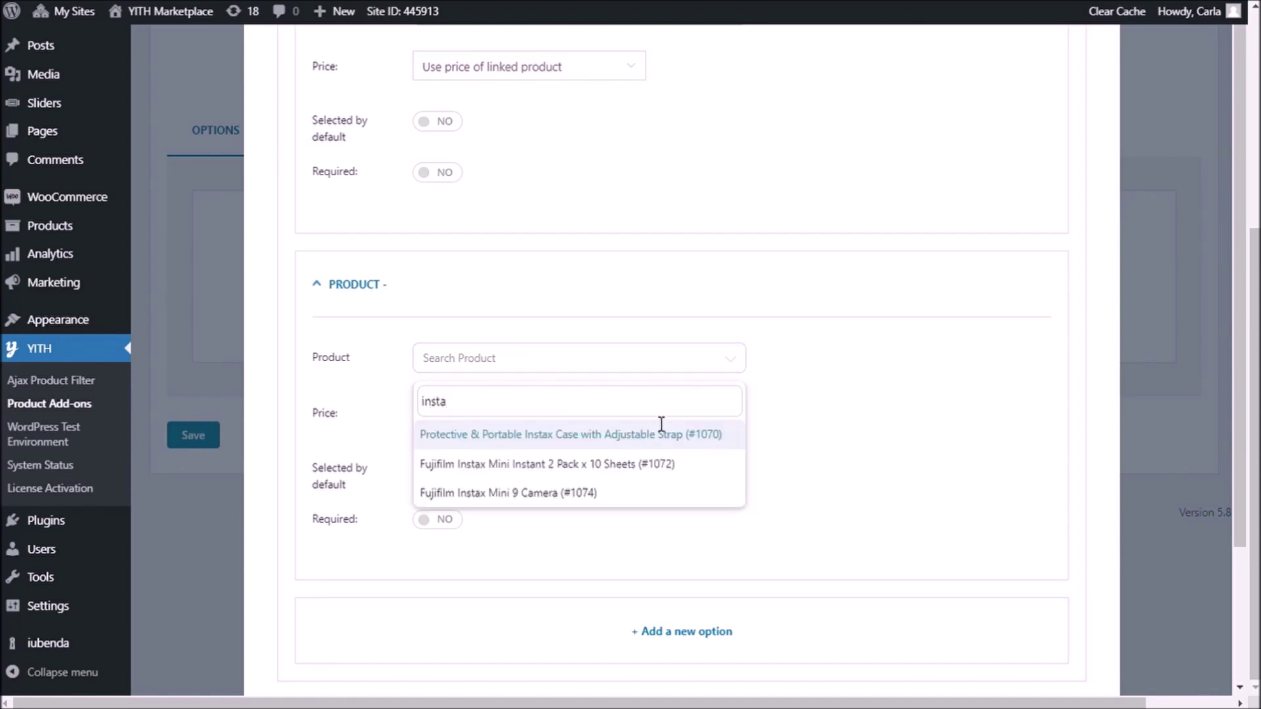
click(646, 466)
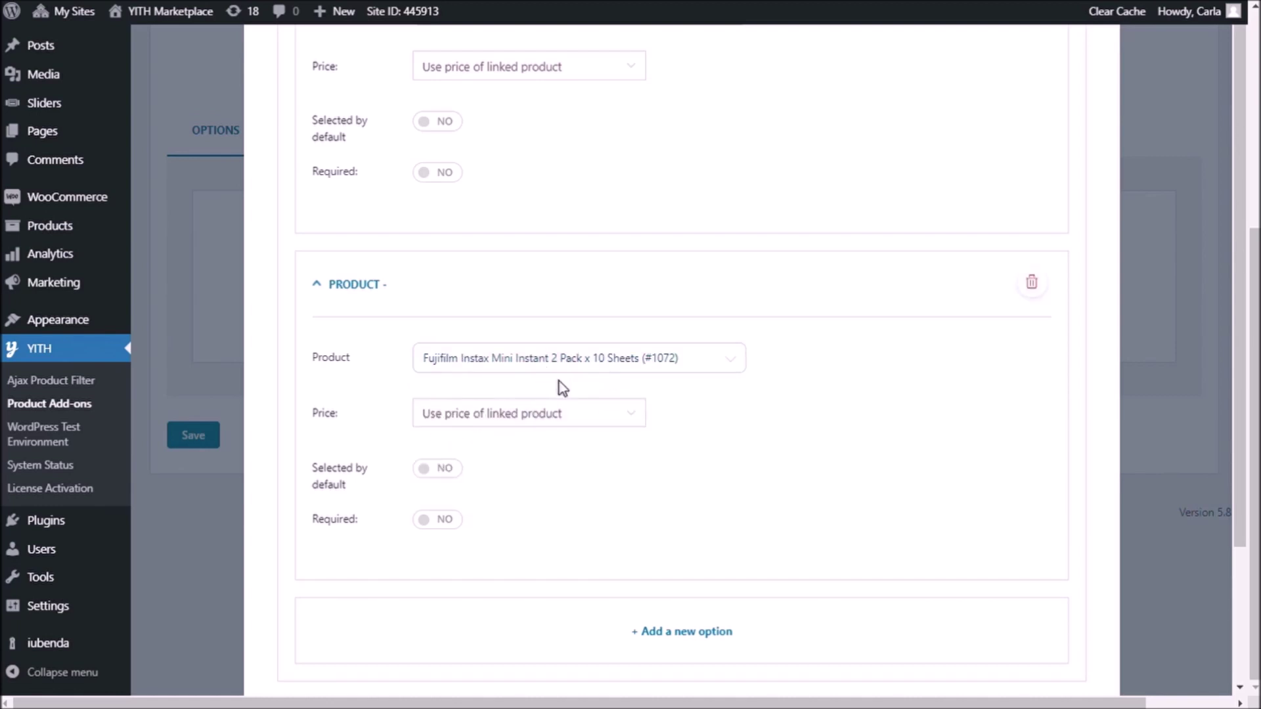
Save the Must-haves product options and the Camera block.
scroll(562, 386, down, 3)
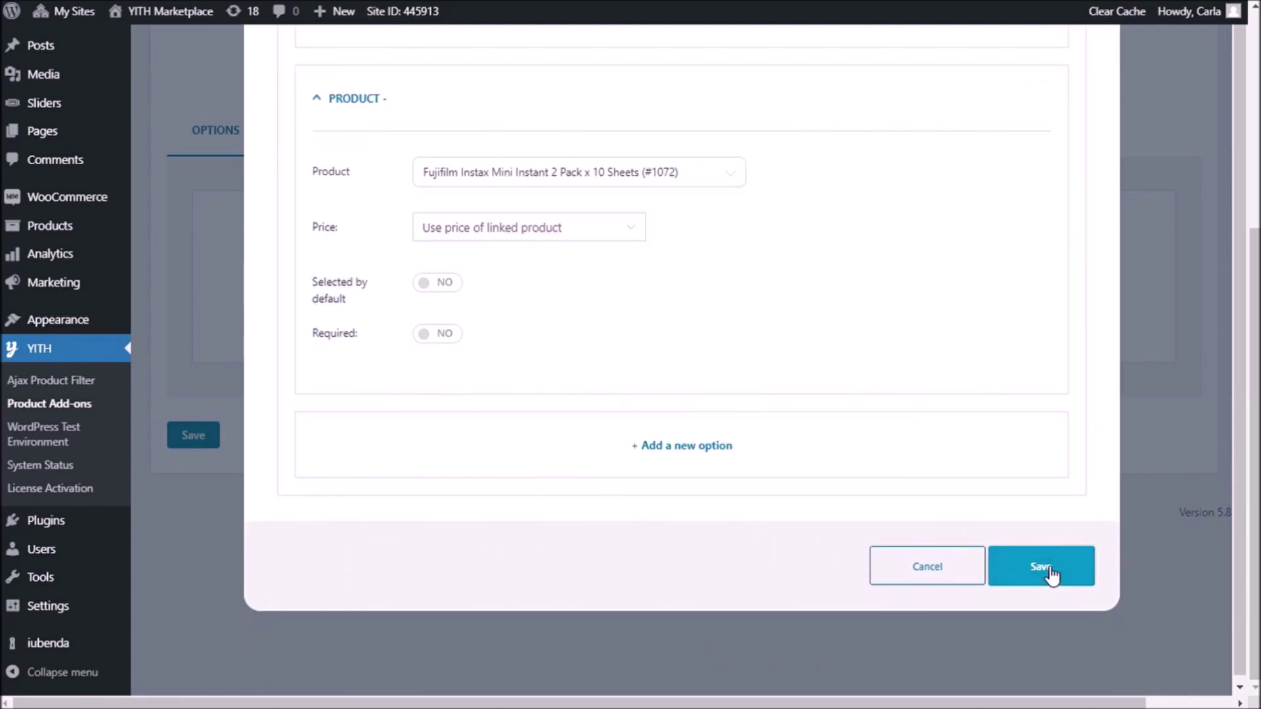
click(1051, 575)
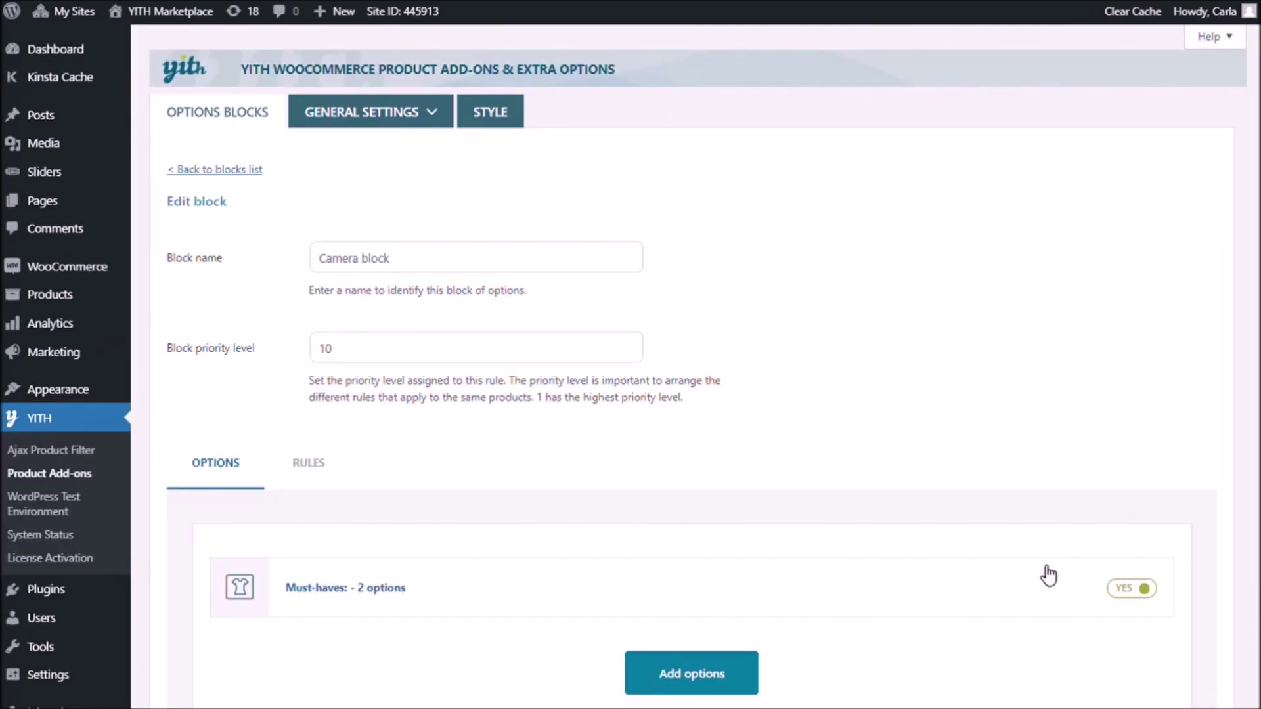
scroll(419, 520, down, 3)
click(178, 612)
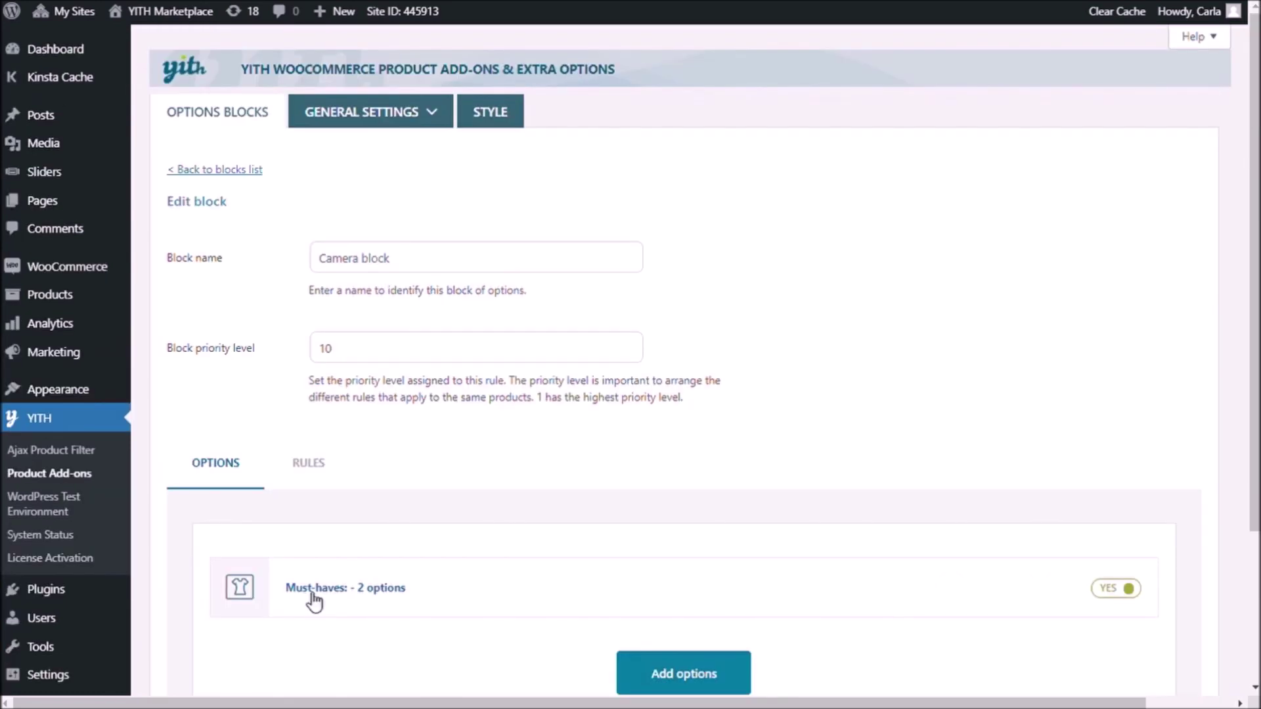
Set the block's rules to show it only on the product Fujifilm Instax Mini 9 Camera (#1074), and save the block.
click(308, 463)
scroll(322, 463, down, 5)
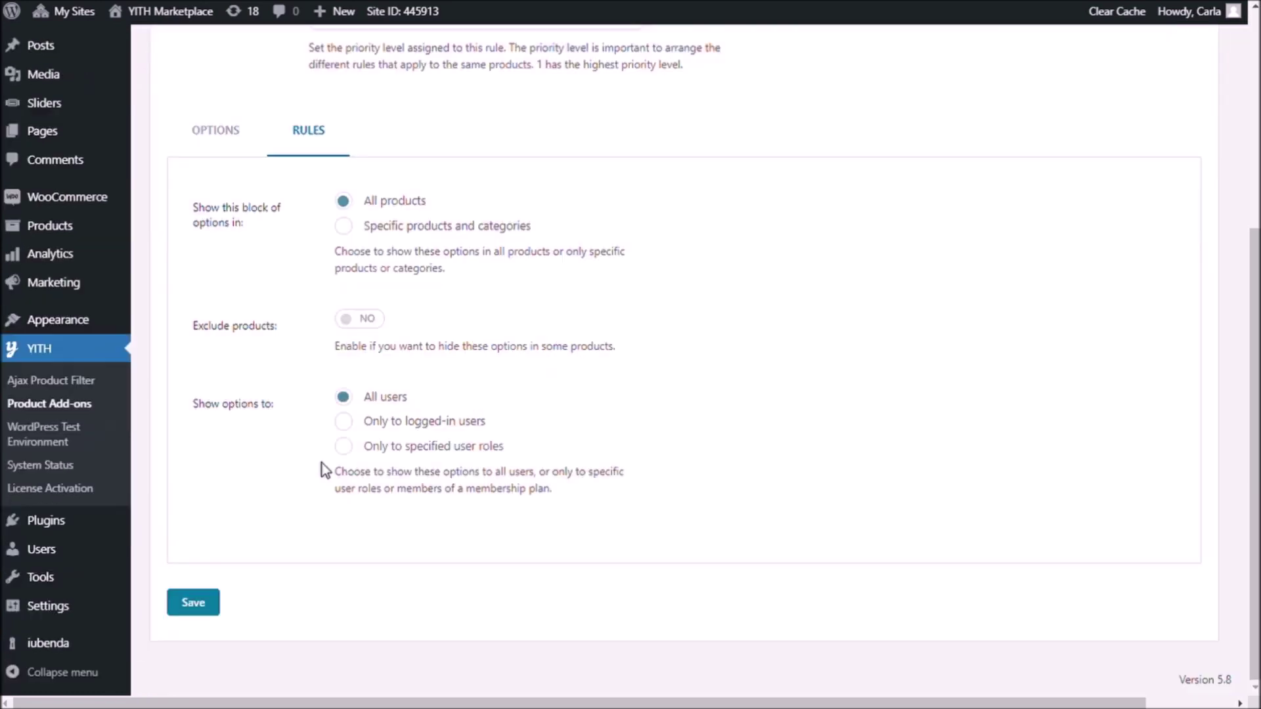
click(353, 231)
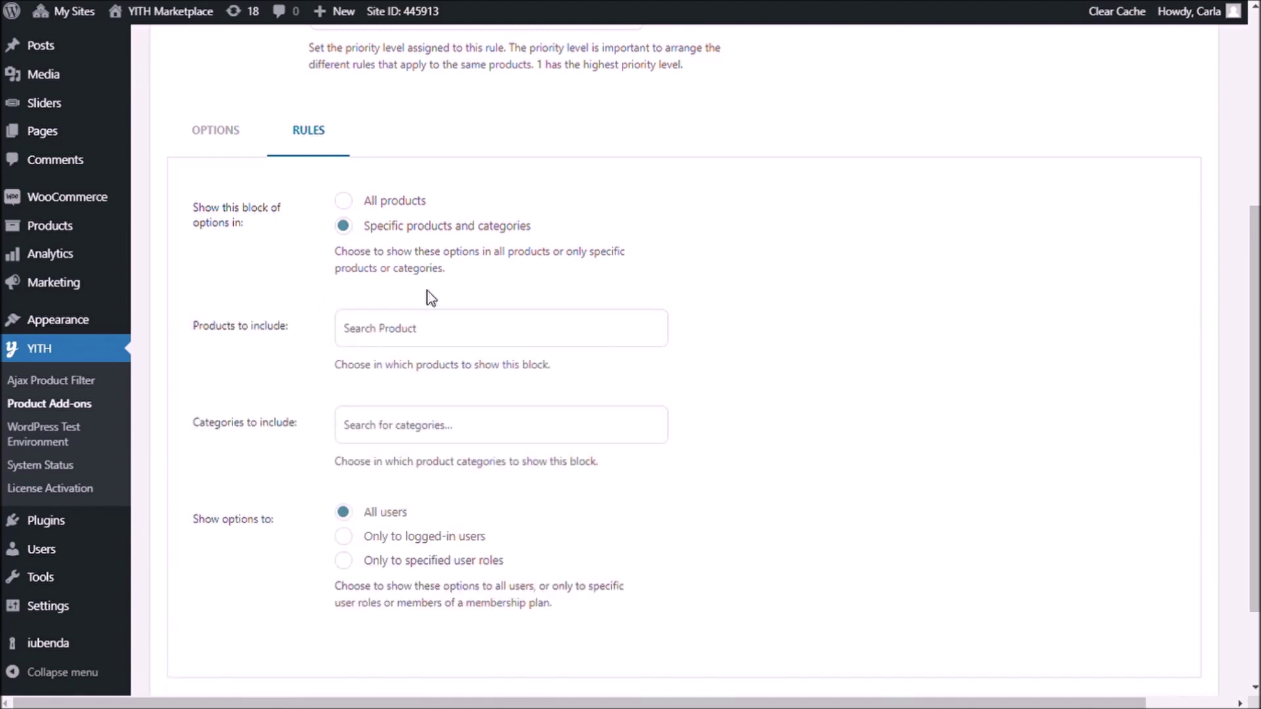
click(495, 329)
text(inst)
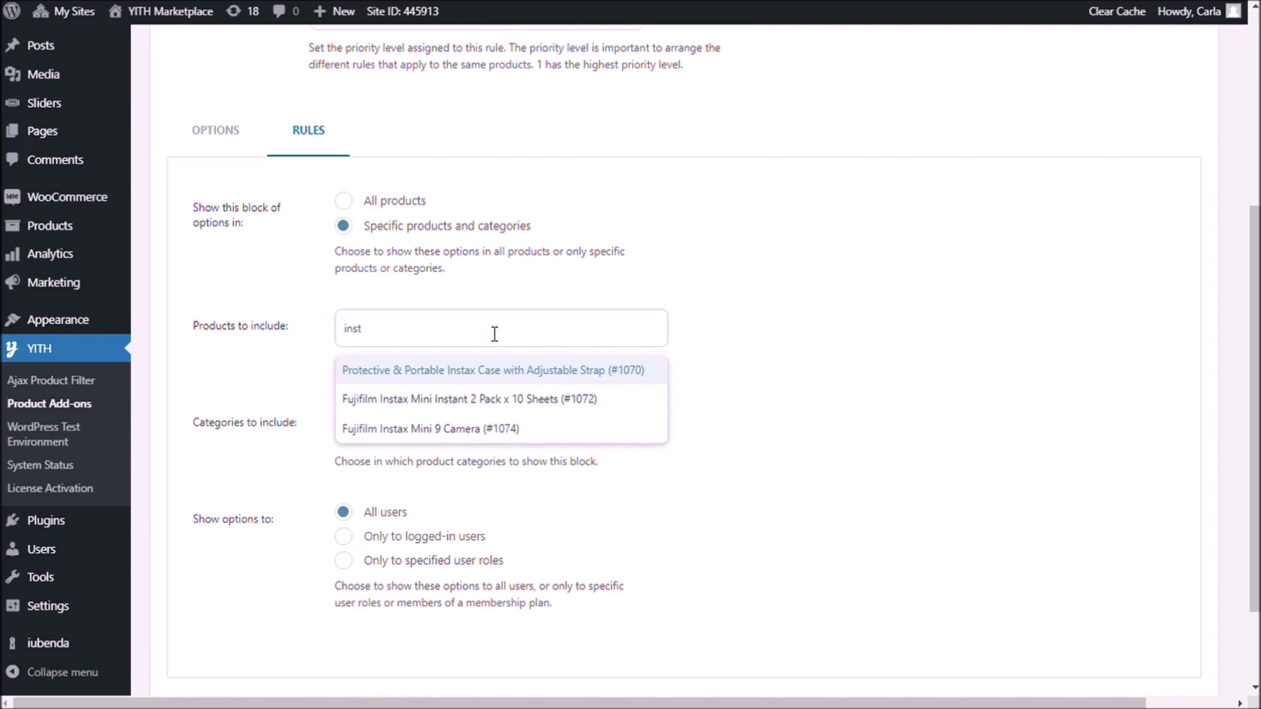
click(469, 428)
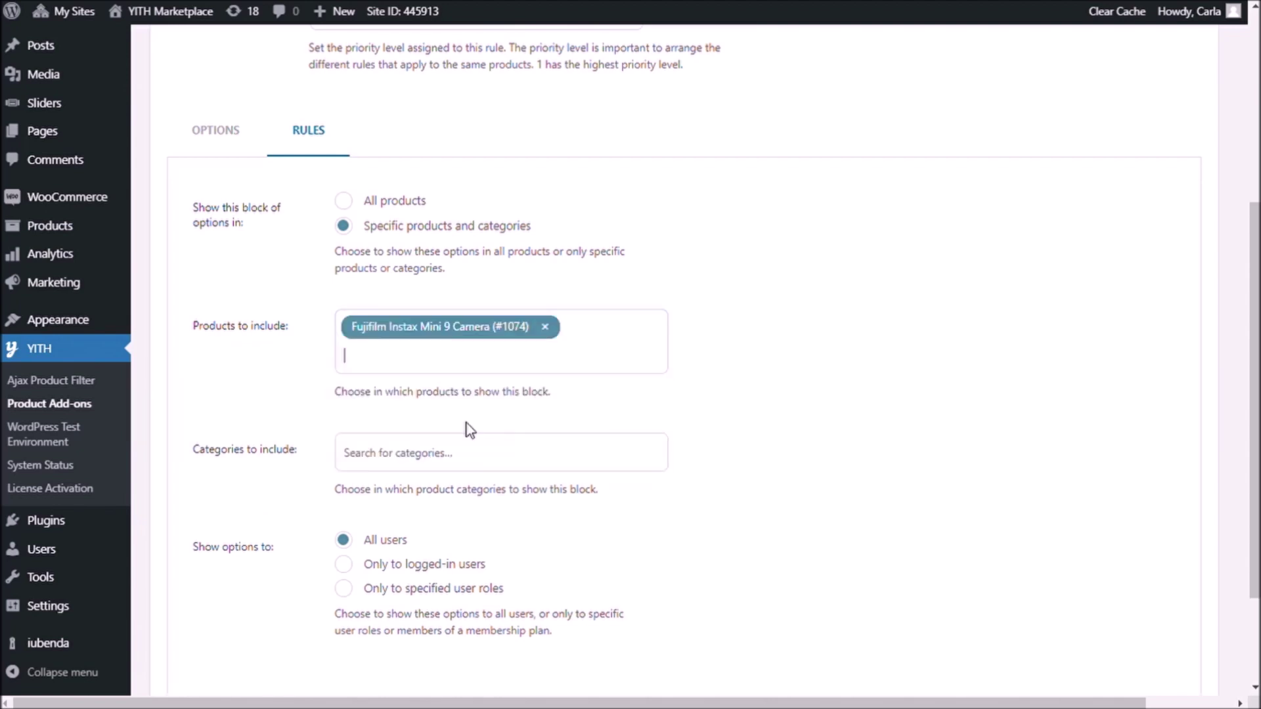
scroll(466, 423, down, 2)
click(212, 605)
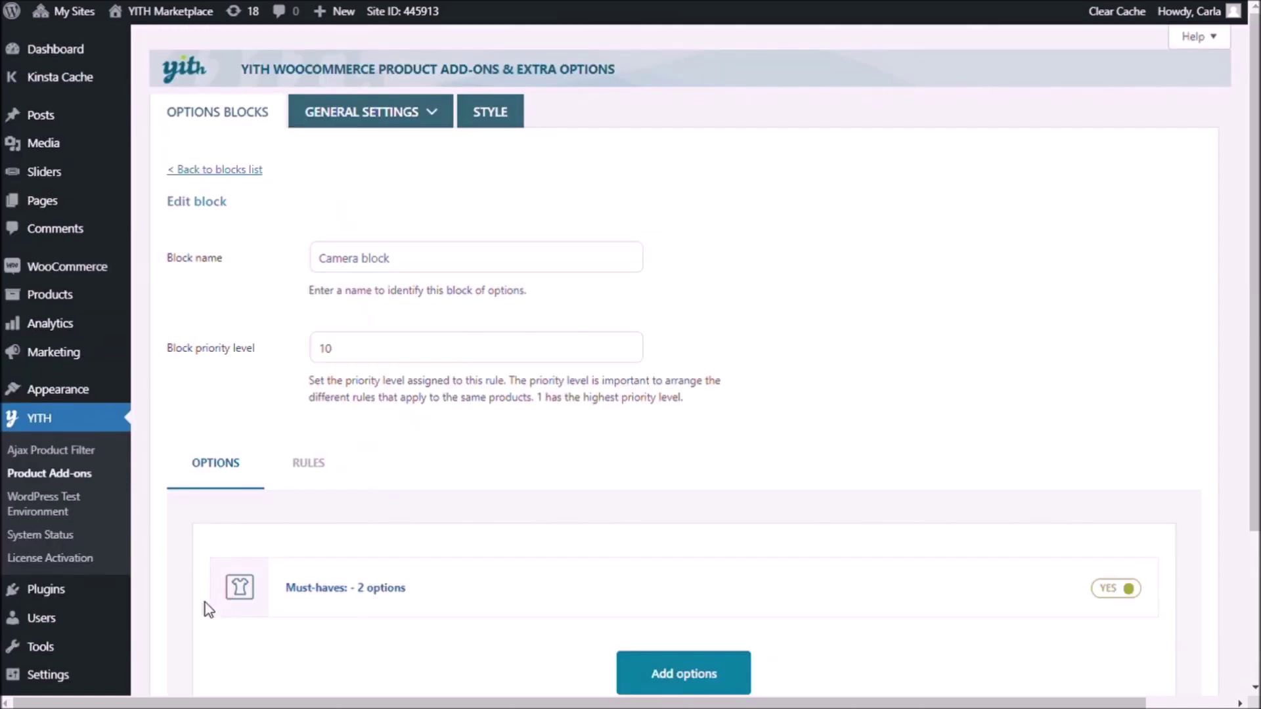
Switch to the shop's Fujifilm Instax Mini 9 Camera page and reload it to examine the add-on products.
key(ctrl+Tab)
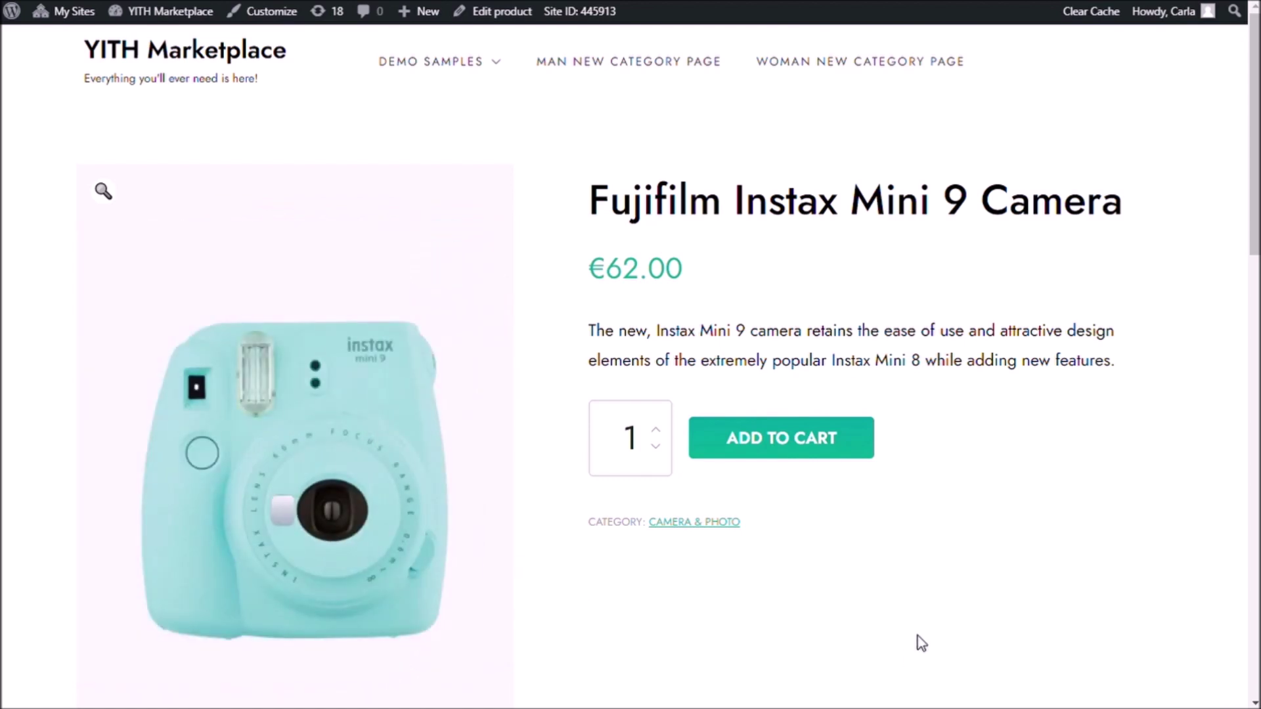
key(F5)
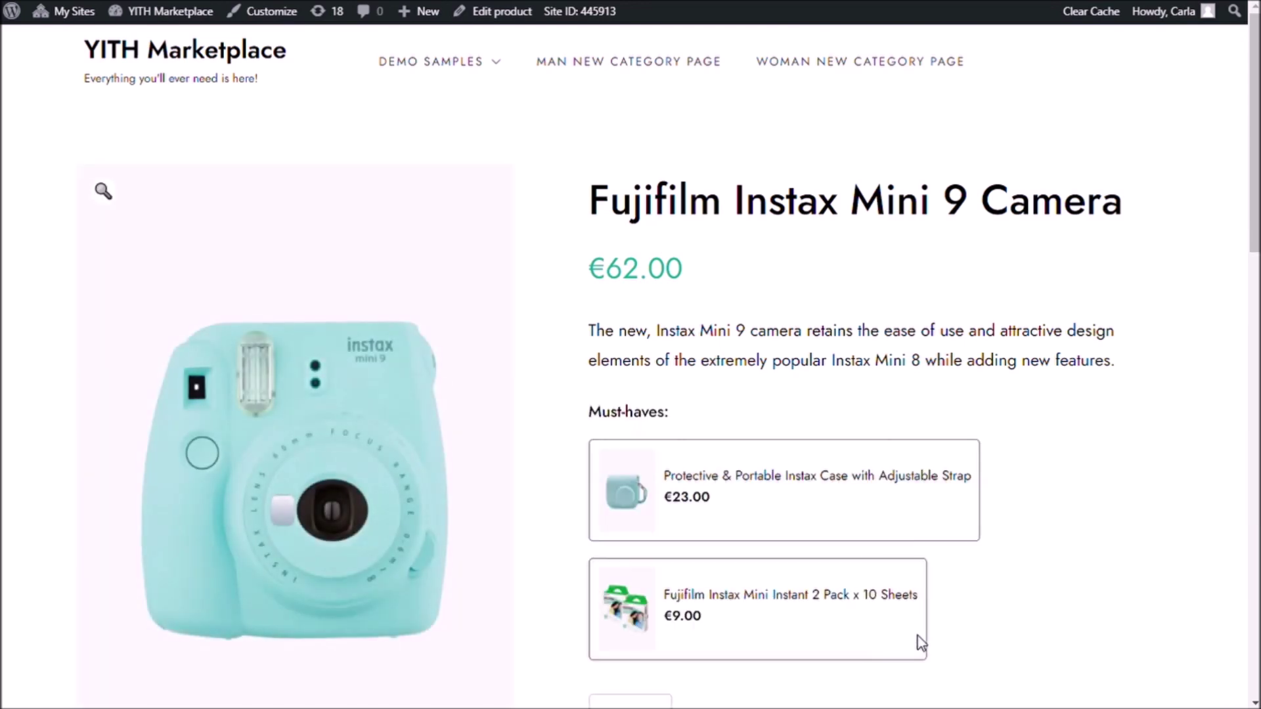
scroll(1051, 407, down, 2)
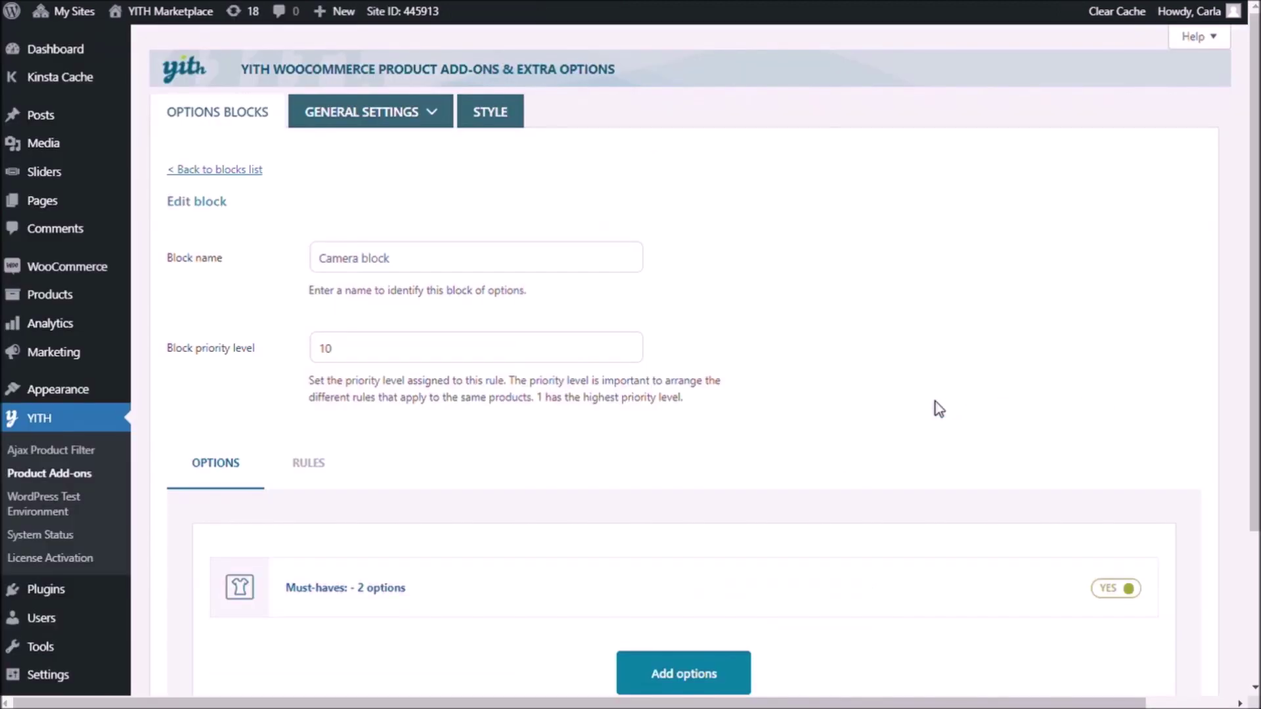
Rename the product Fujifilm Instax Mini Instant 2 Pack x 10 Sheets as "Instax Film 2 x 10 Sheets" and update it.
click(104, 290)
click(317, 330)
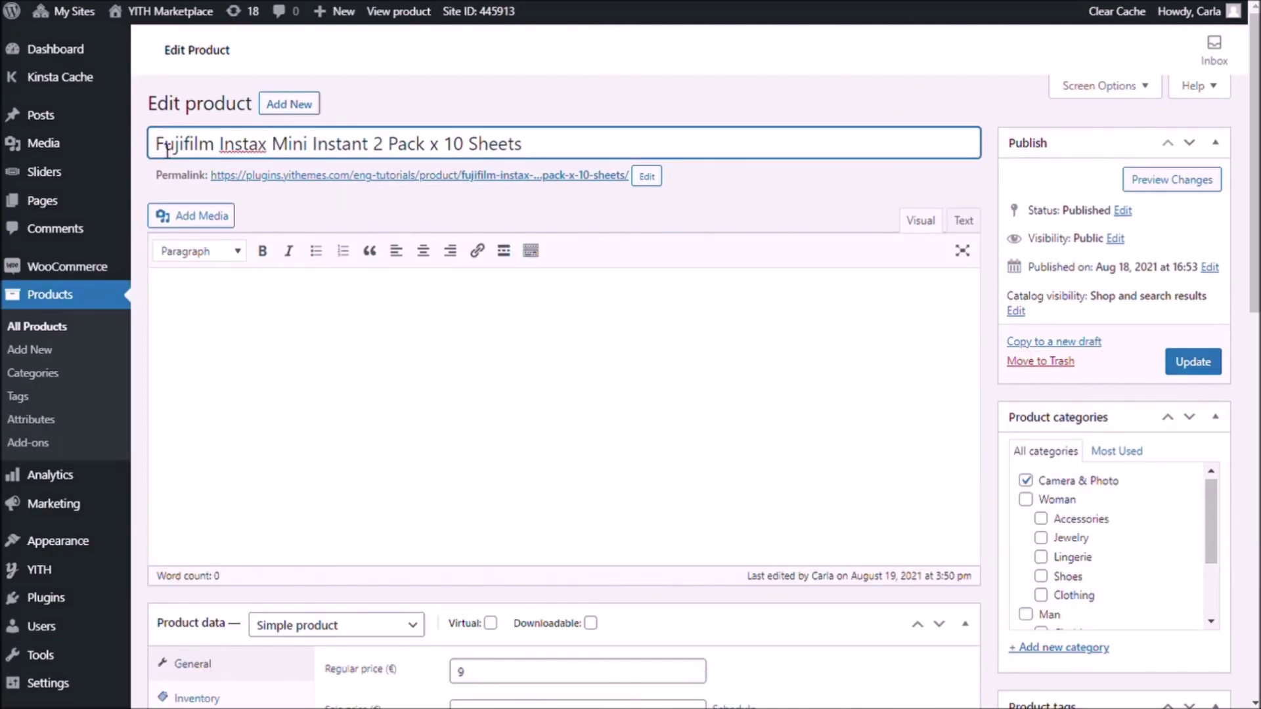
key(BackSpace)
drag(155, 144, 271, 143)
key(BackSpace)
key(BackSpace)
text(x)
key(Left)
key(Left)
key(Left)
key(Left)
text(Film)
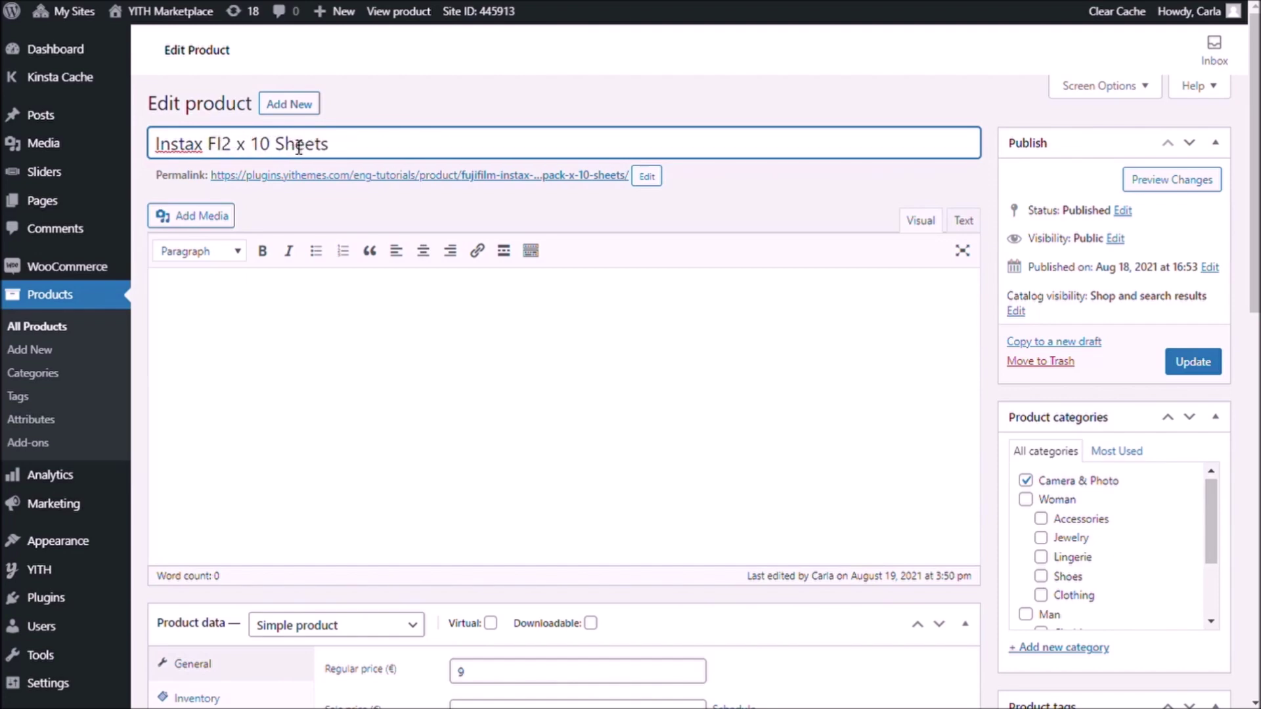
click(1176, 365)
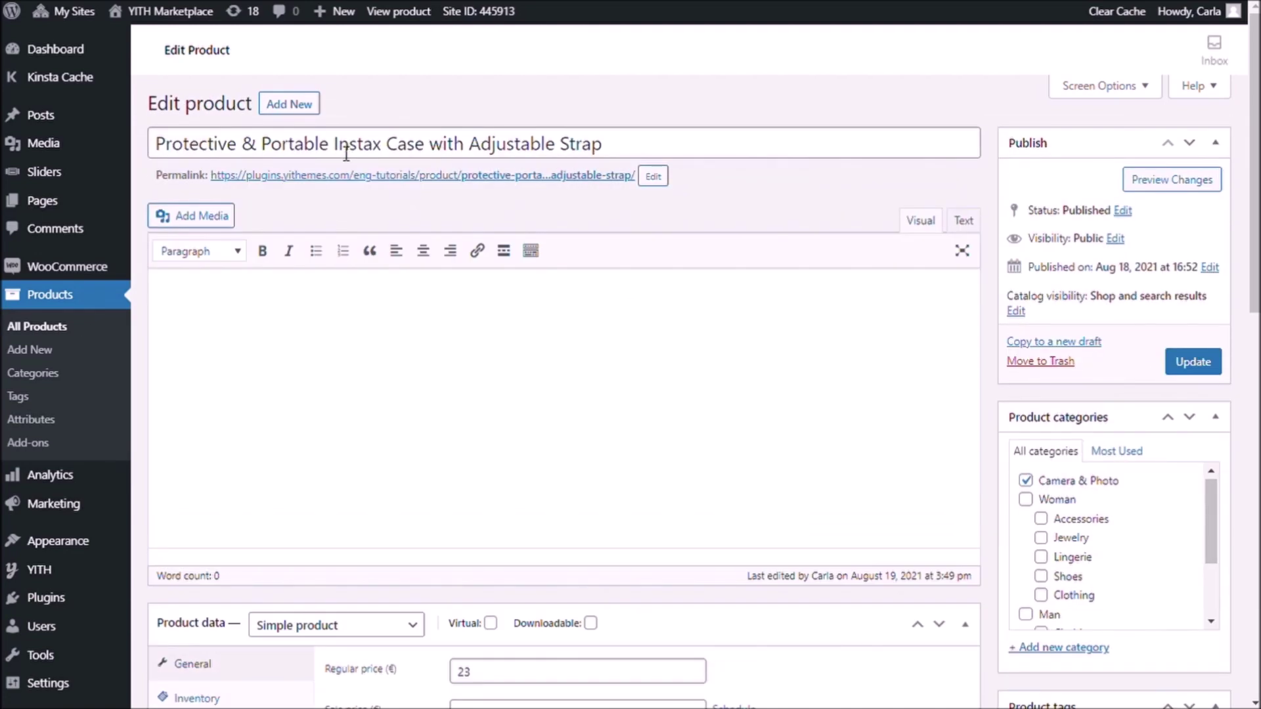
Shorten the Instax case product's title to "Protective & Portable Case" and update the product.
double_click(346, 143)
key(BackSpace)
drag(366, 143, 555, 143)
key(BackSpace)
key(Return)
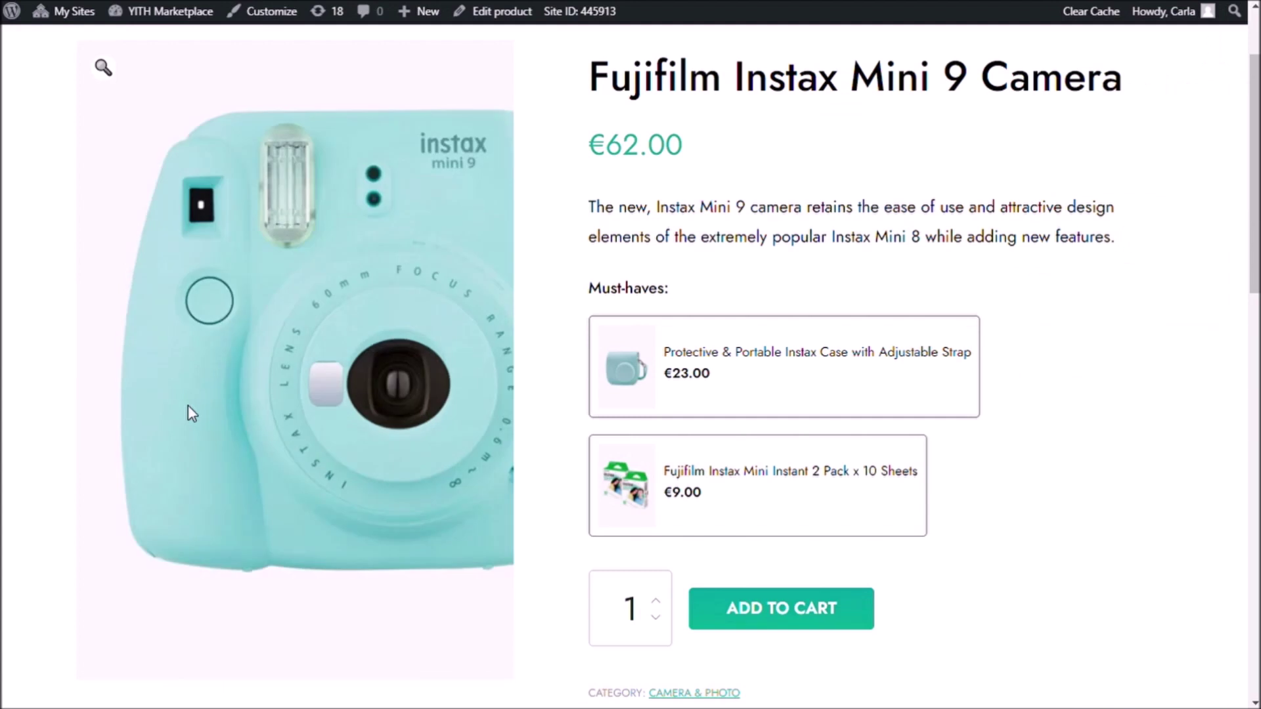
Reload the camera's product page to check how the renamed add-on products are laid out.
key(F5)
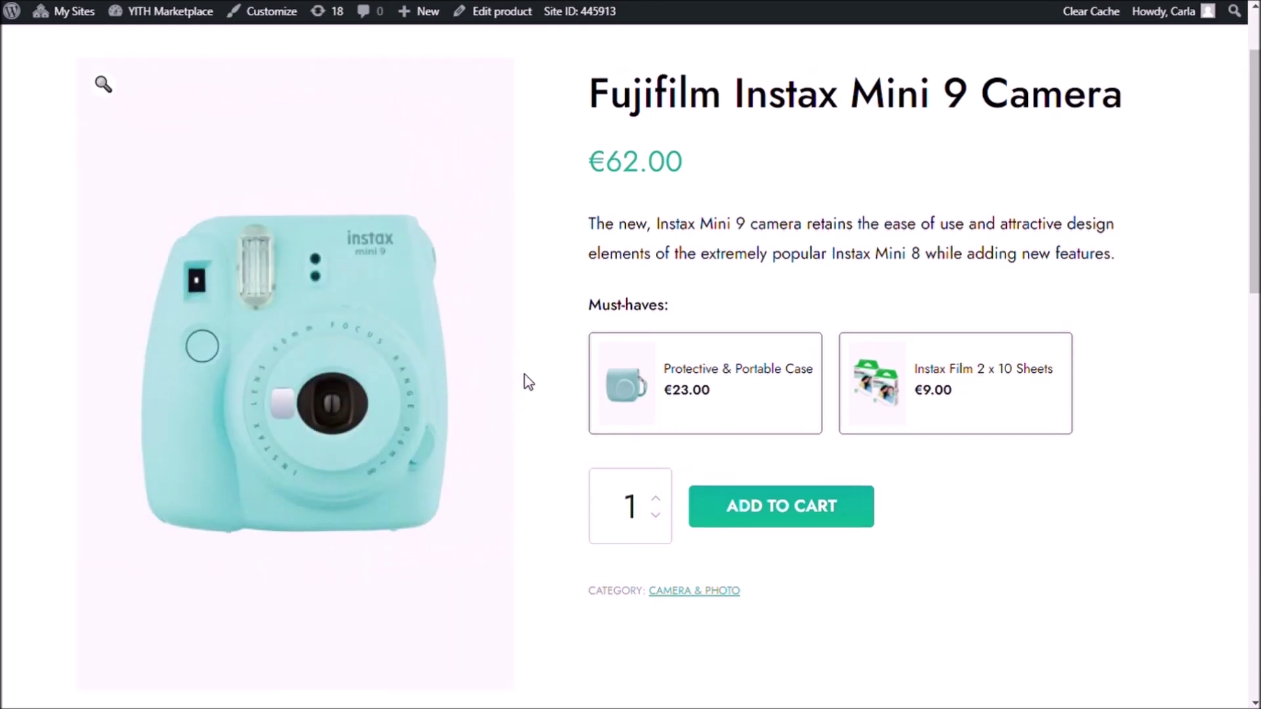
scroll(544, 384, up, 2)
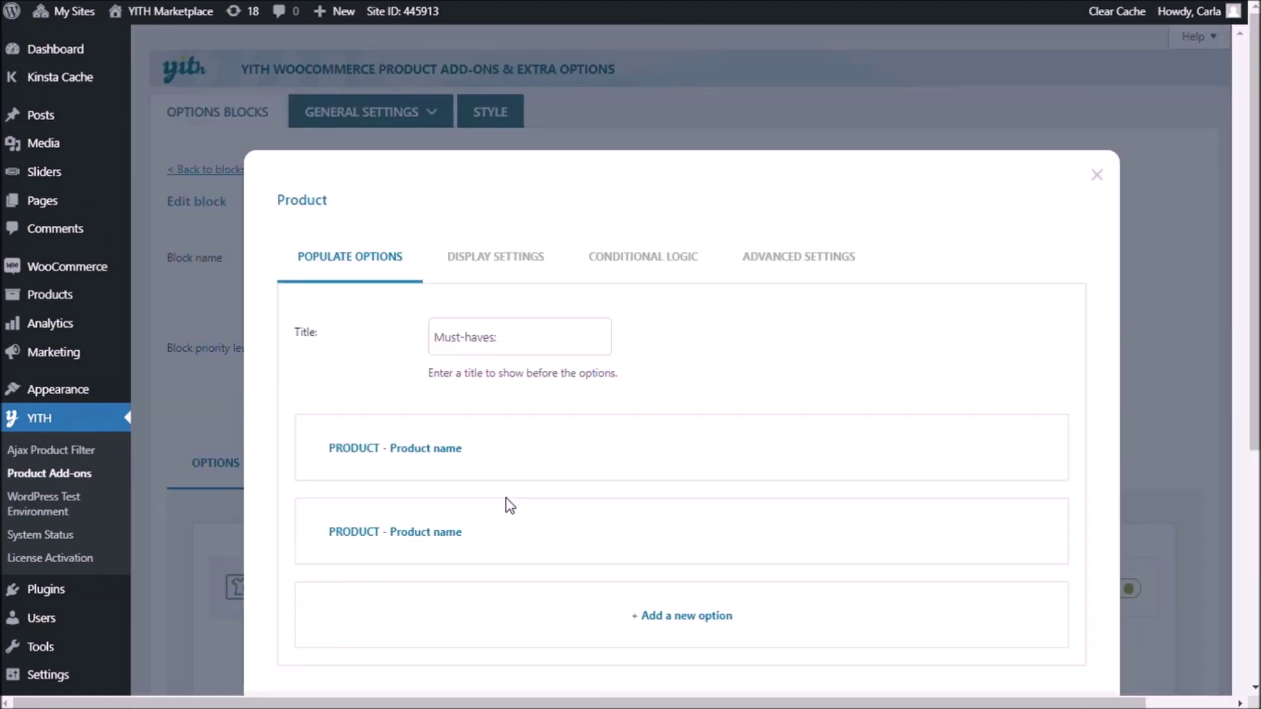
Set the Protective & Portable Case option's price to a discount on the linked product of 10 as a percentage.
click(352, 449)
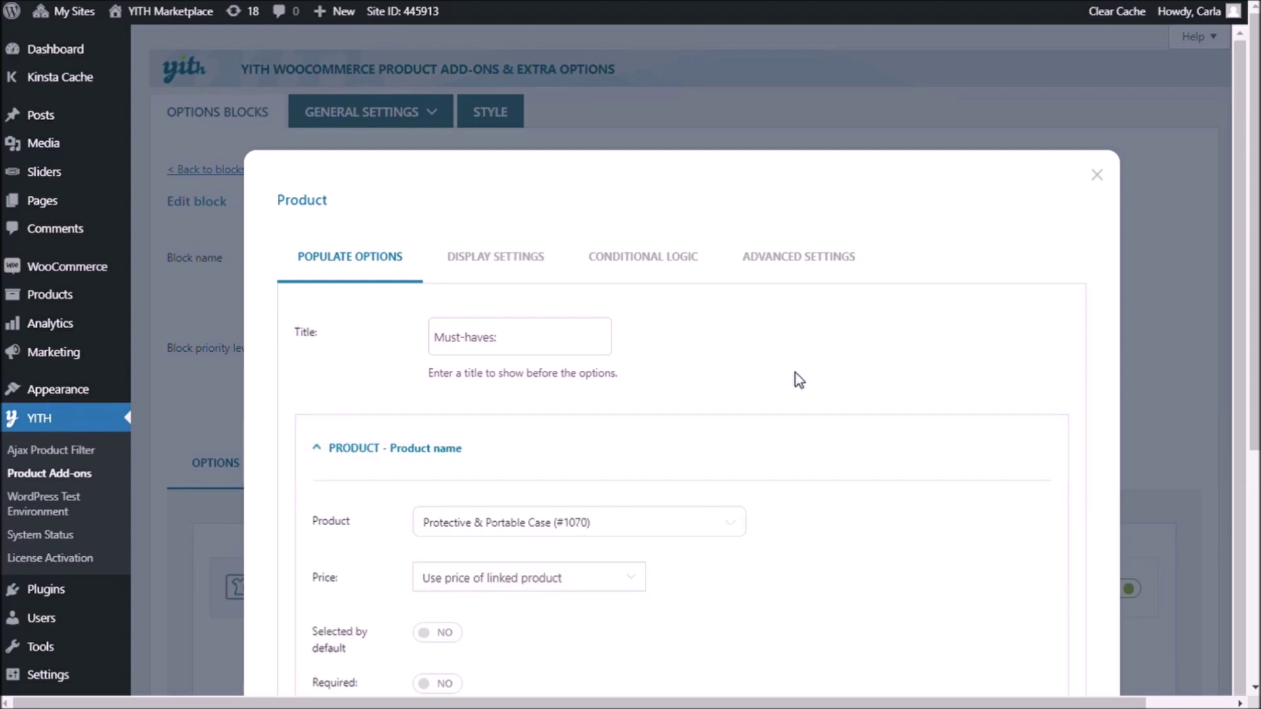
scroll(796, 377, down, 1)
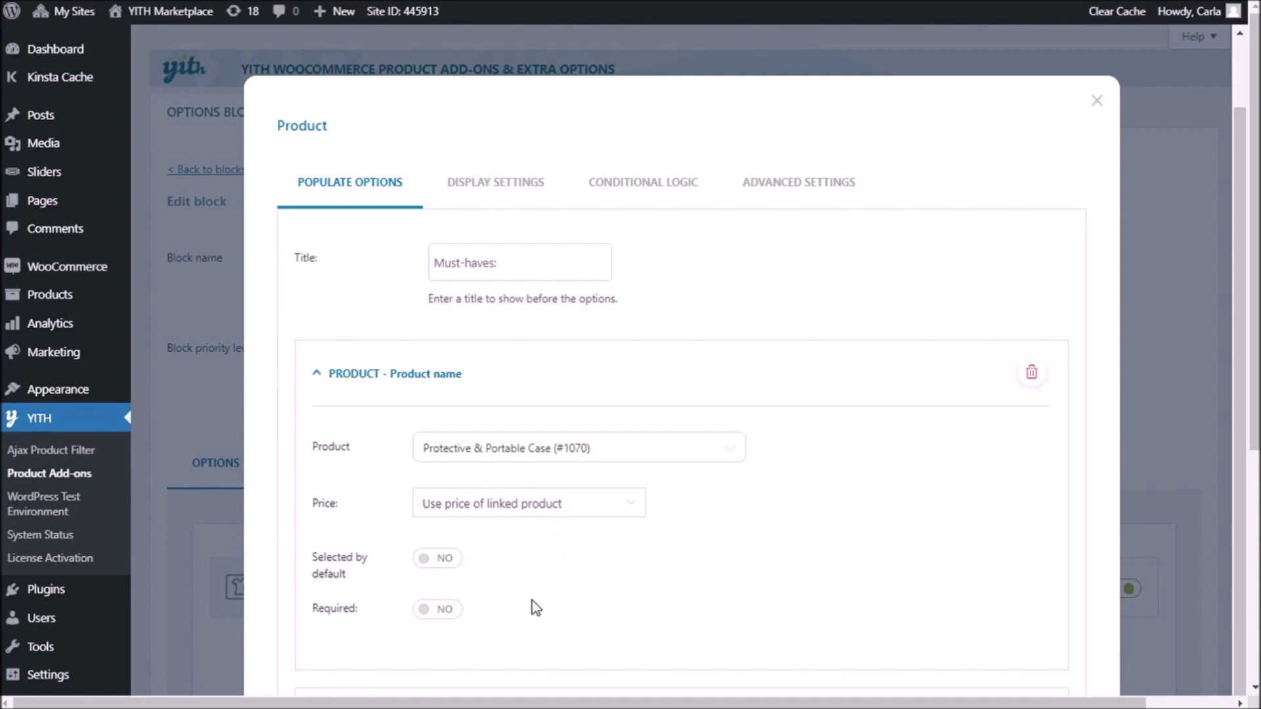
key(Down)
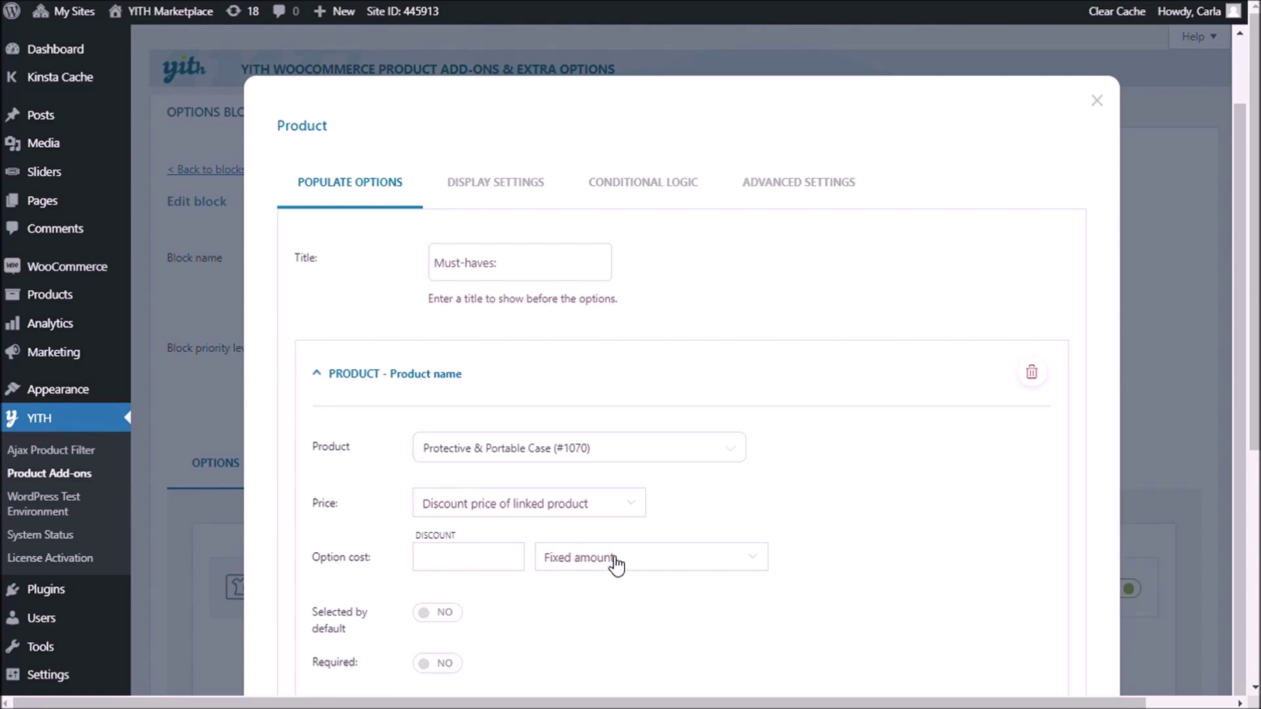
click(604, 594)
click(487, 565)
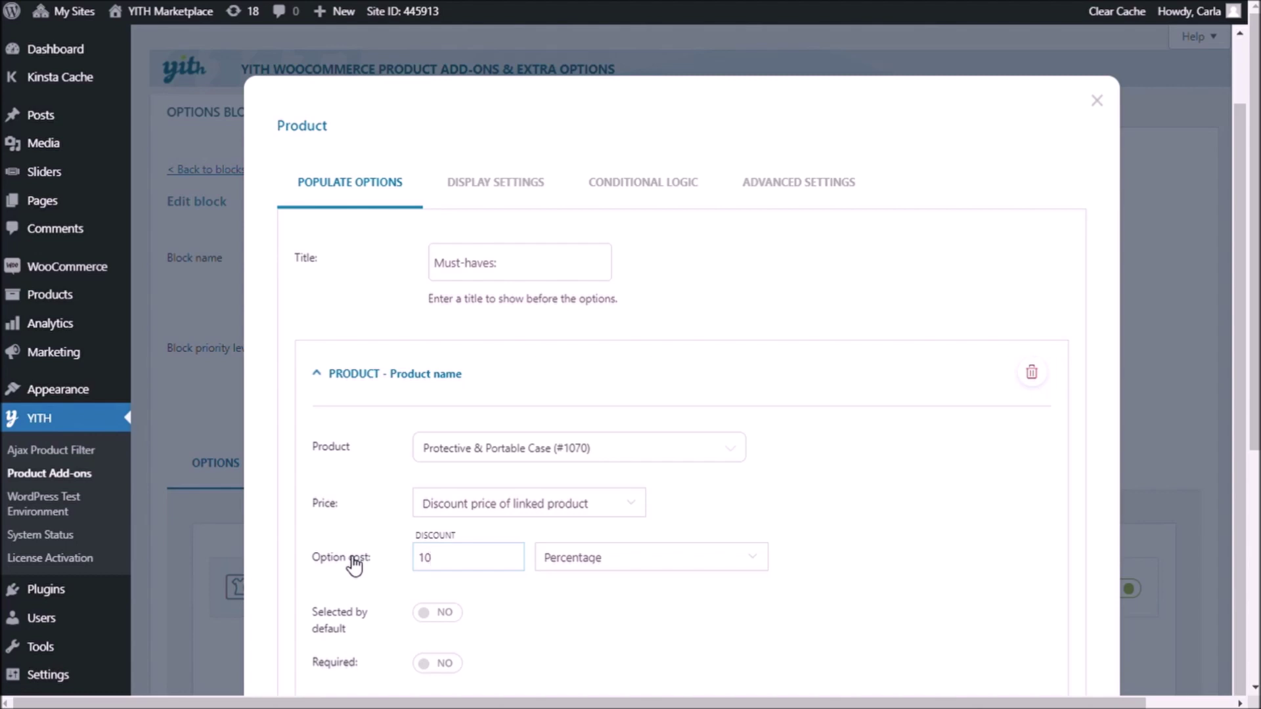
Give the Instax Film 2 x 10 Sheets option a discounted price of the linked product, with a 10 percentage discount.
scroll(549, 585, down, 1)
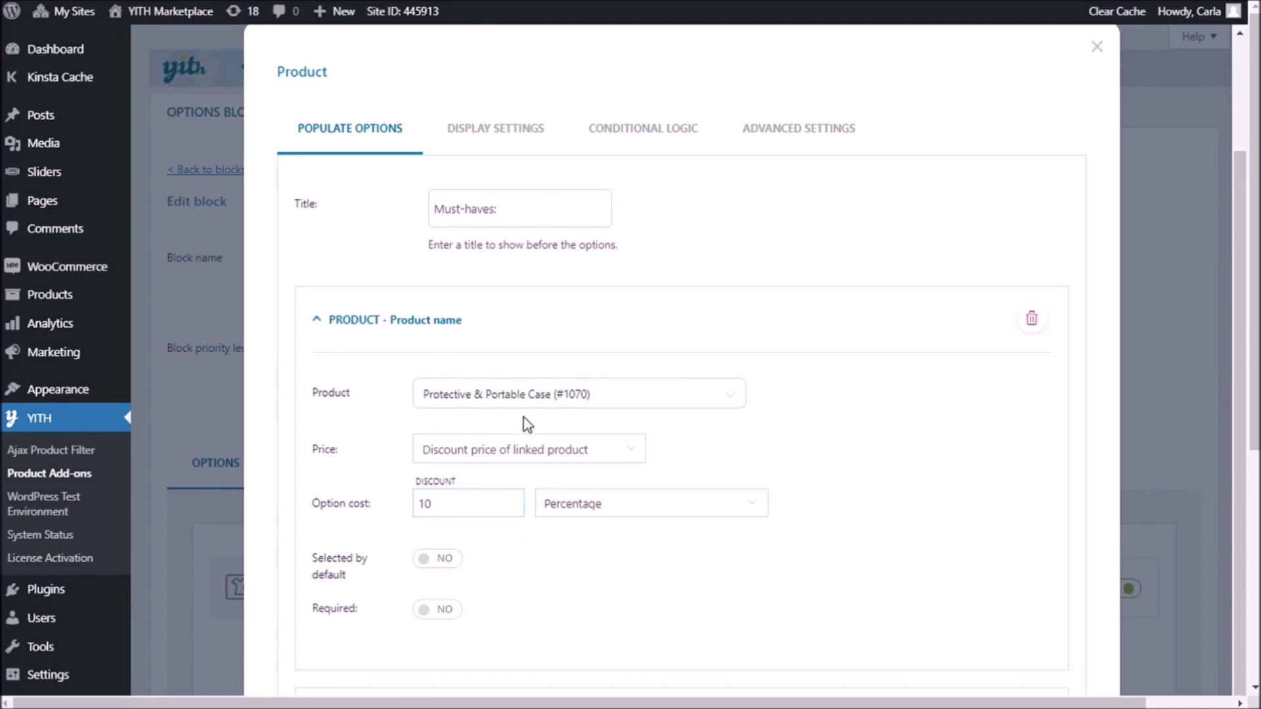
scroll(526, 427, down, 5)
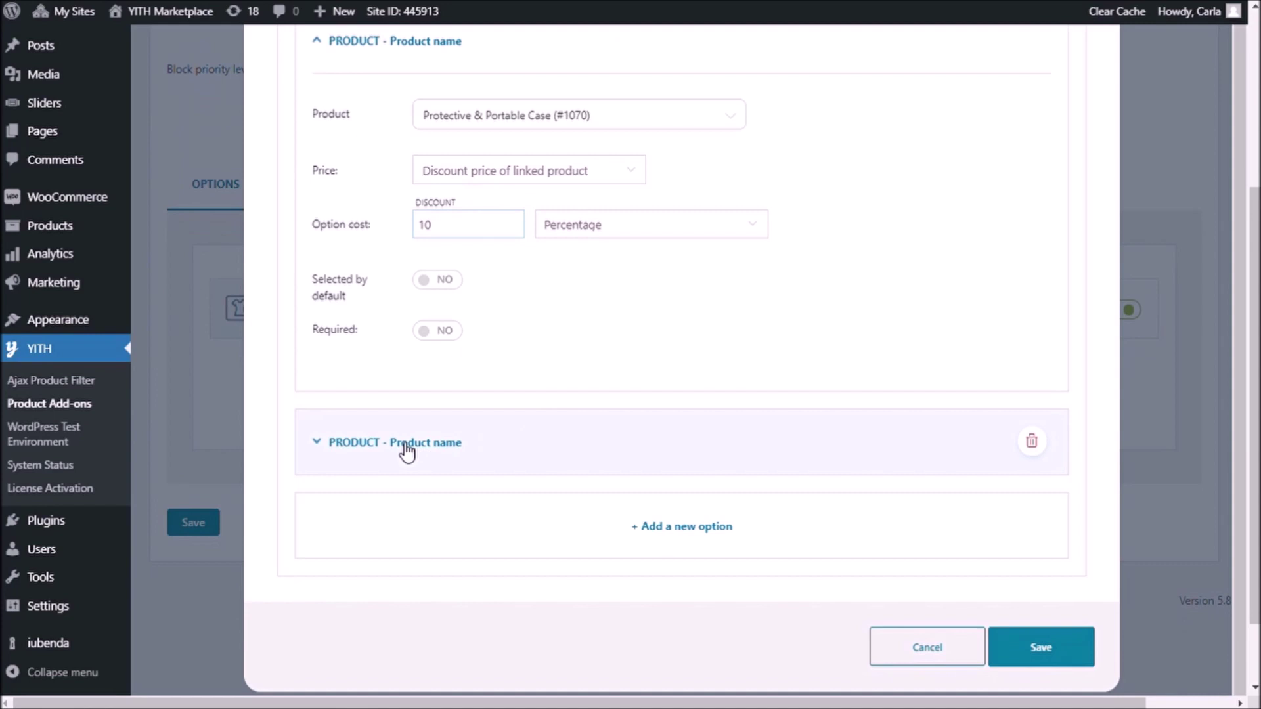
click(407, 451)
scroll(501, 451, down, 3)
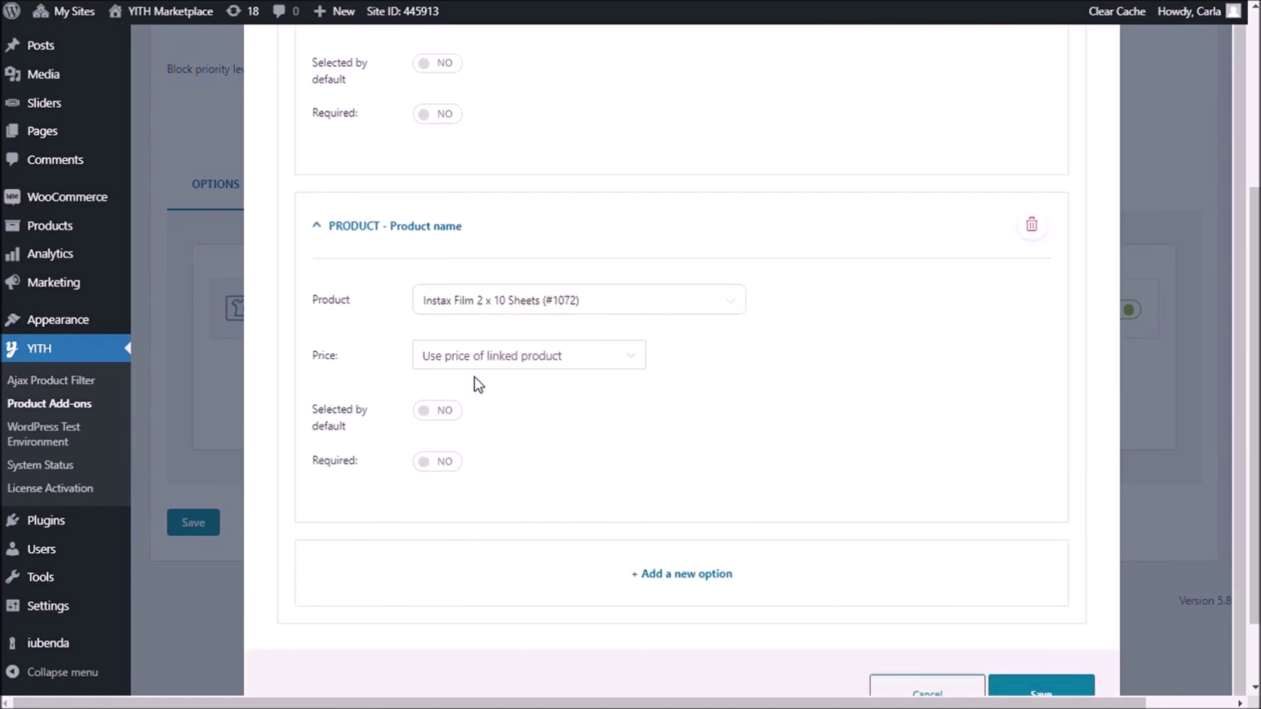
click(493, 366)
click(466, 432)
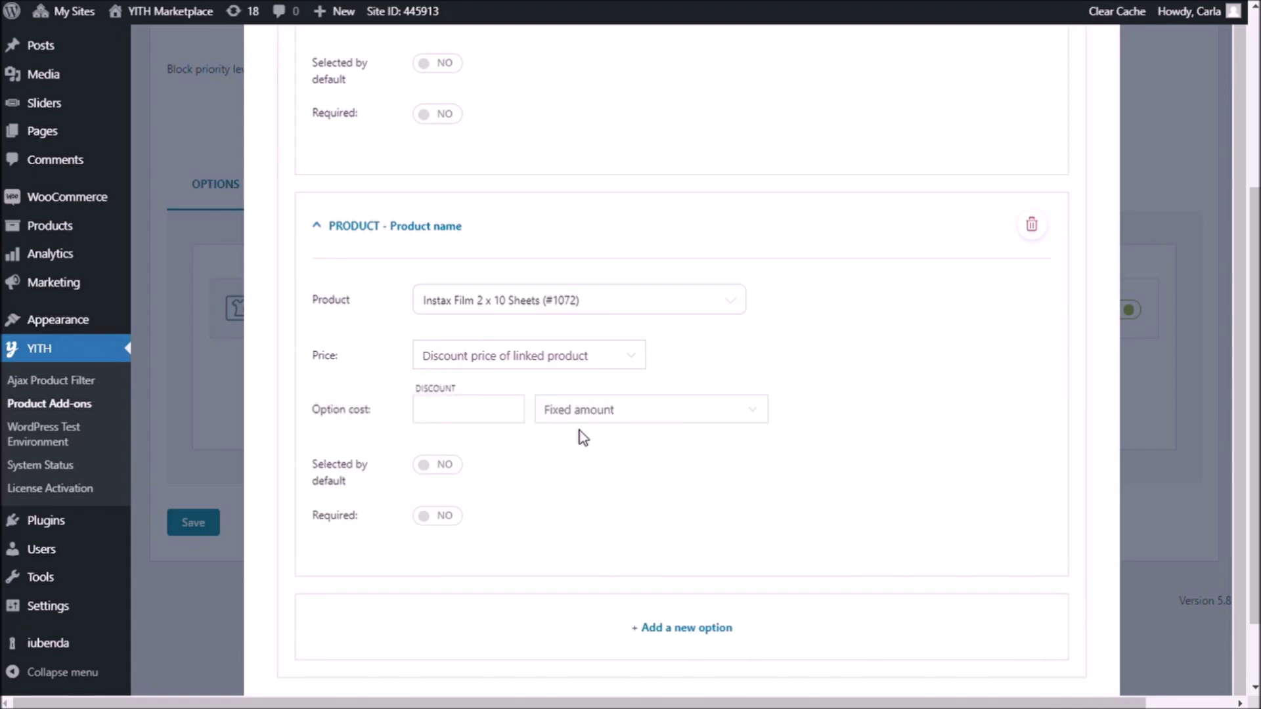
click(498, 415)
text(10)
click(582, 424)
click(581, 455)
scroll(580, 455, down, 2)
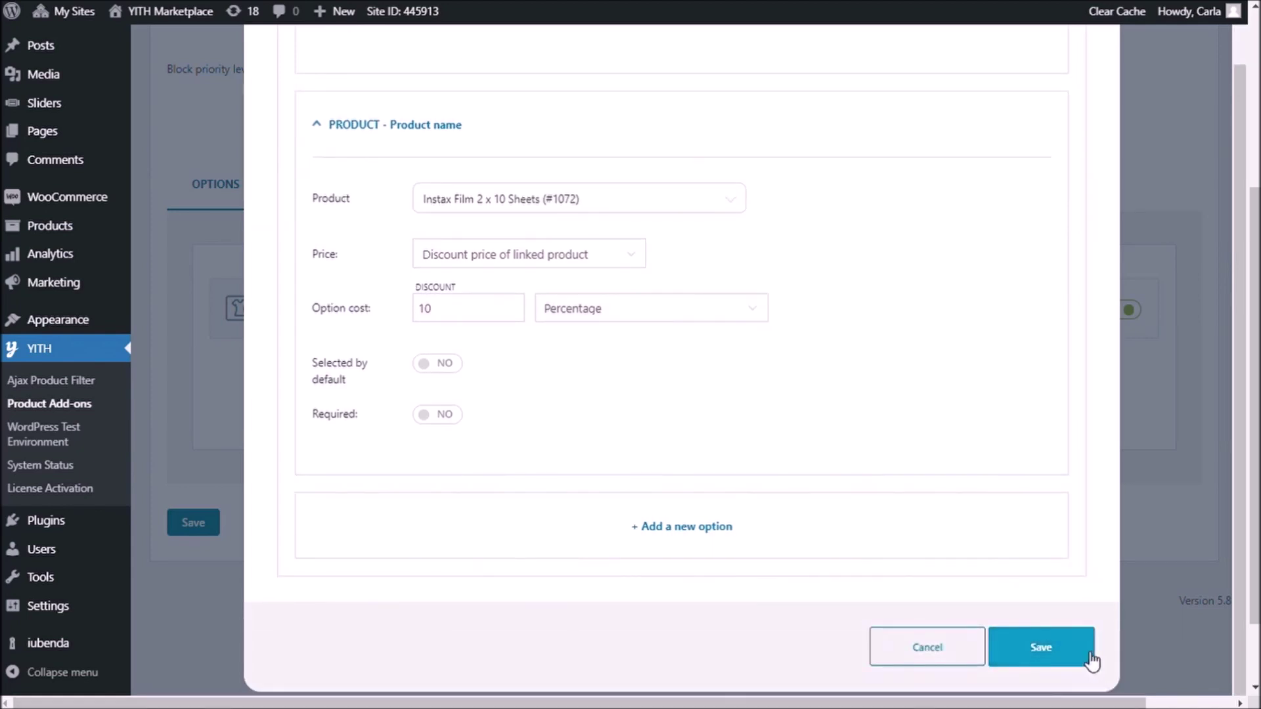
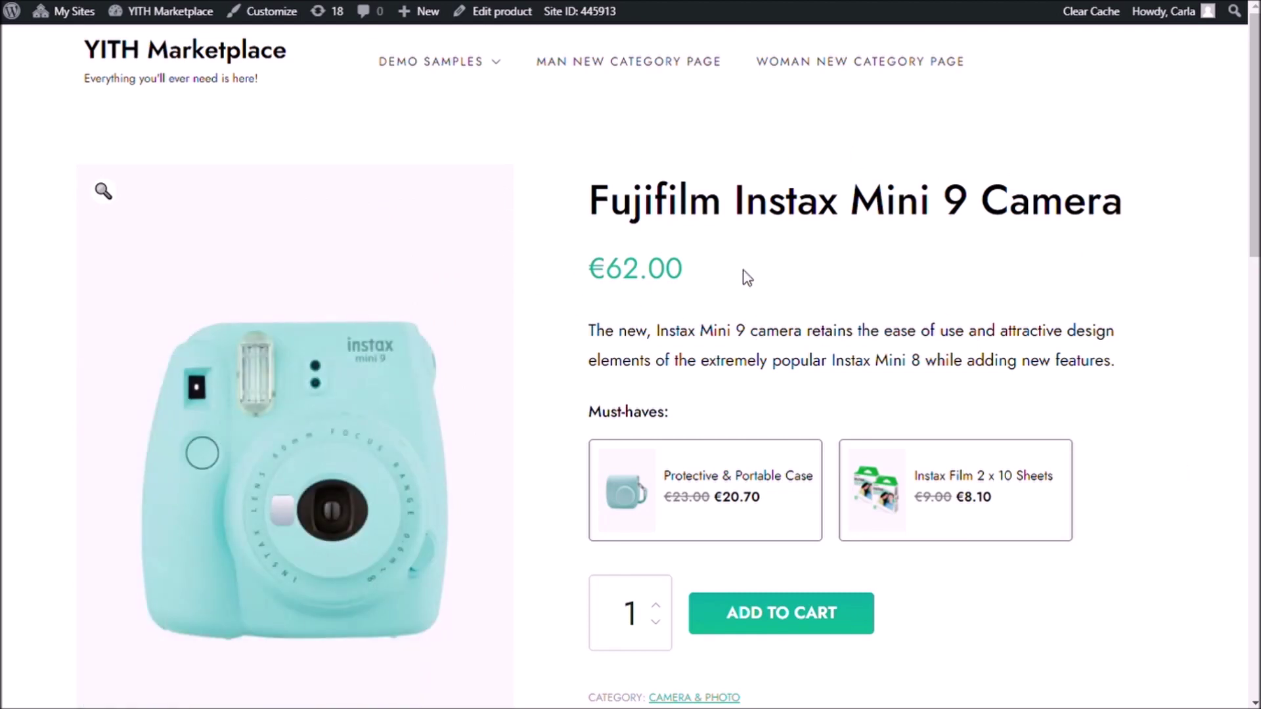
Select the case and film add-ons in turn on the camera's product page to test whether they can be combined.
scroll(646, 326, down, 1)
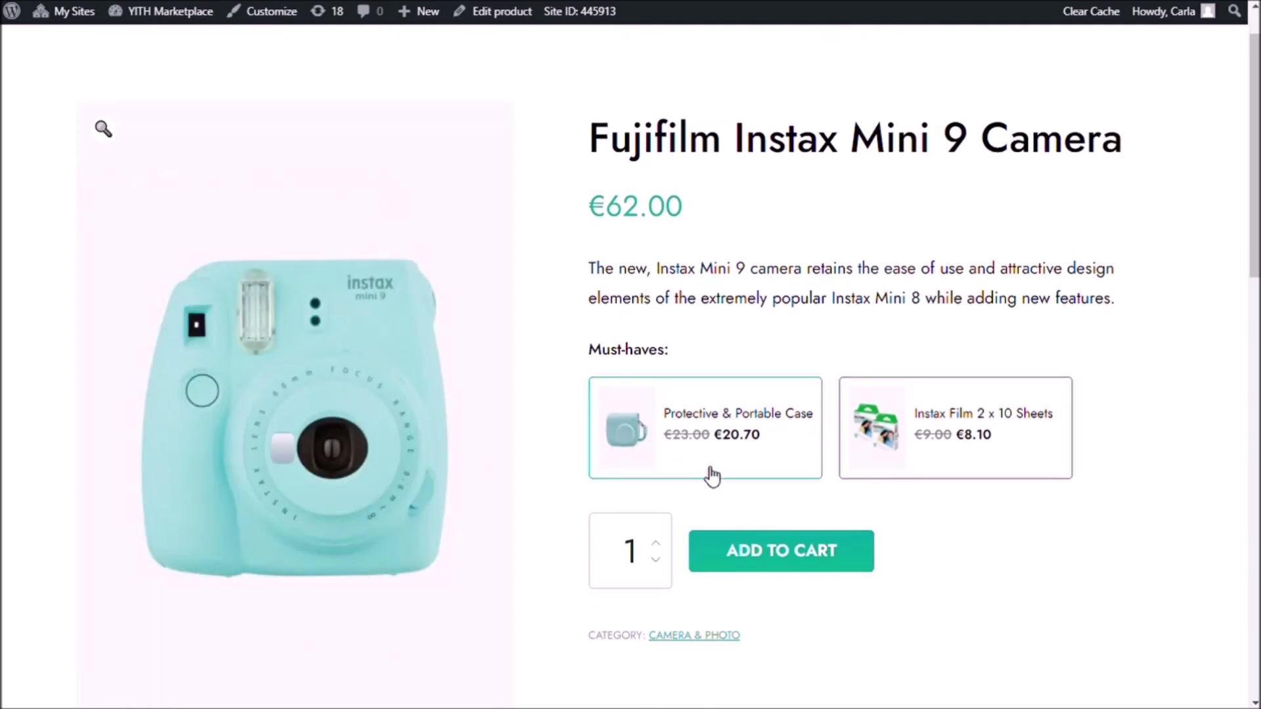
click(713, 476)
click(1004, 481)
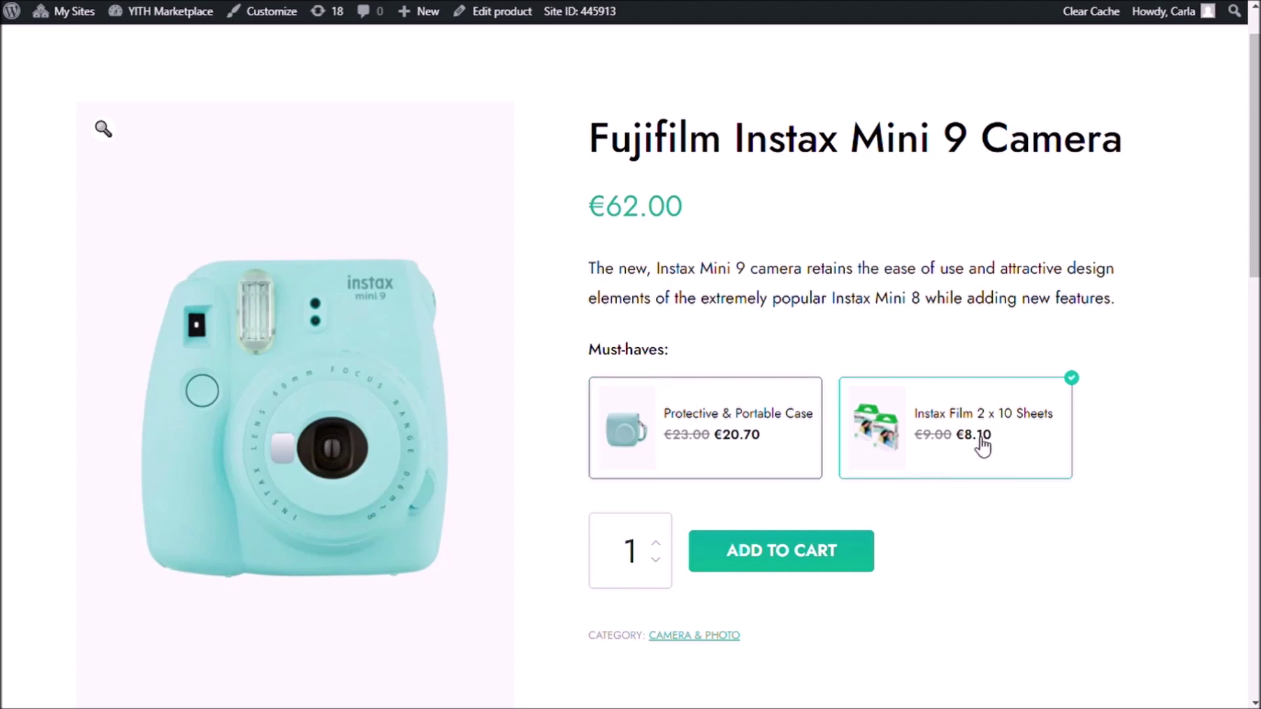
click(760, 447)
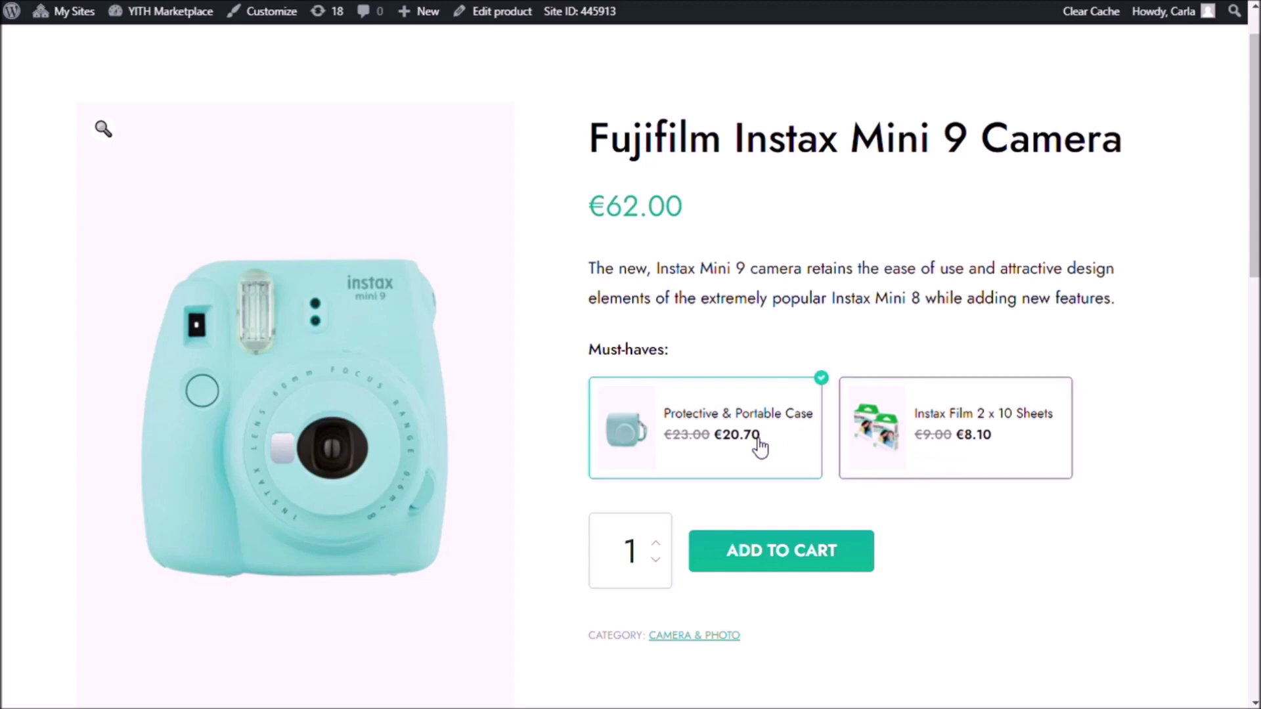
click(987, 443)
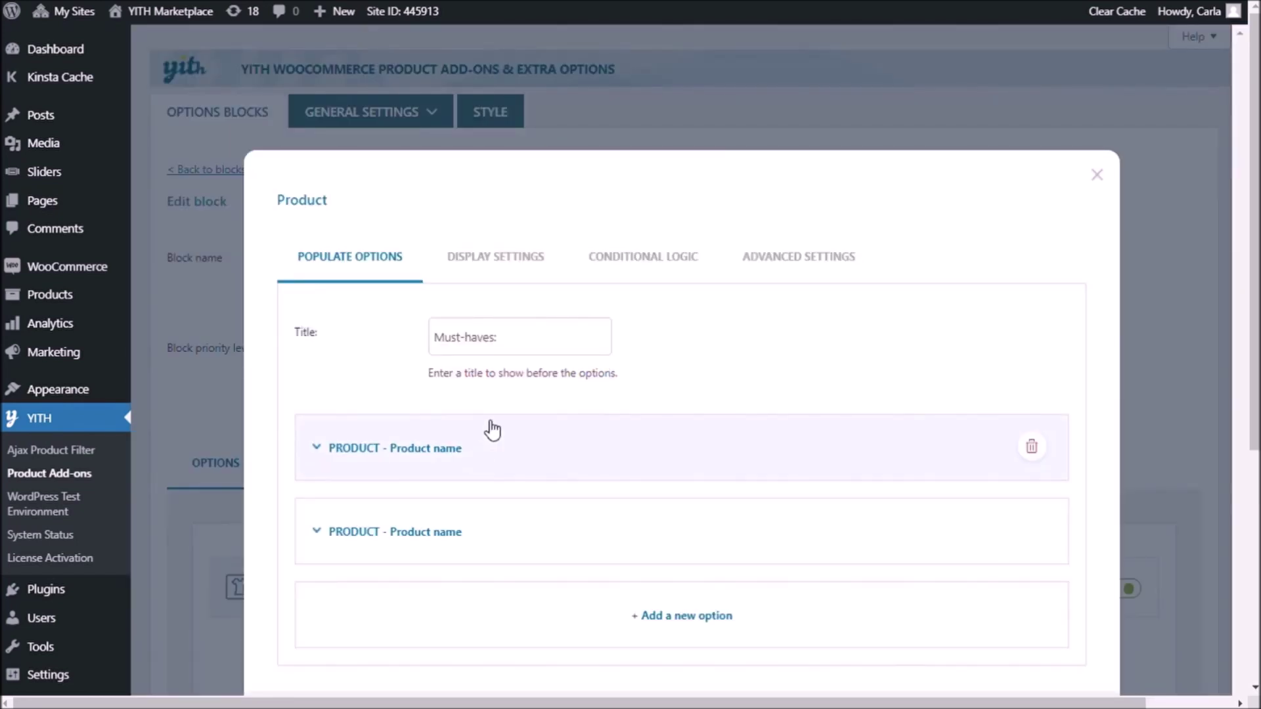
Set the Must-haves add-on's selection type to Multiple, then save the add-on and the Camera block.
click(790, 268)
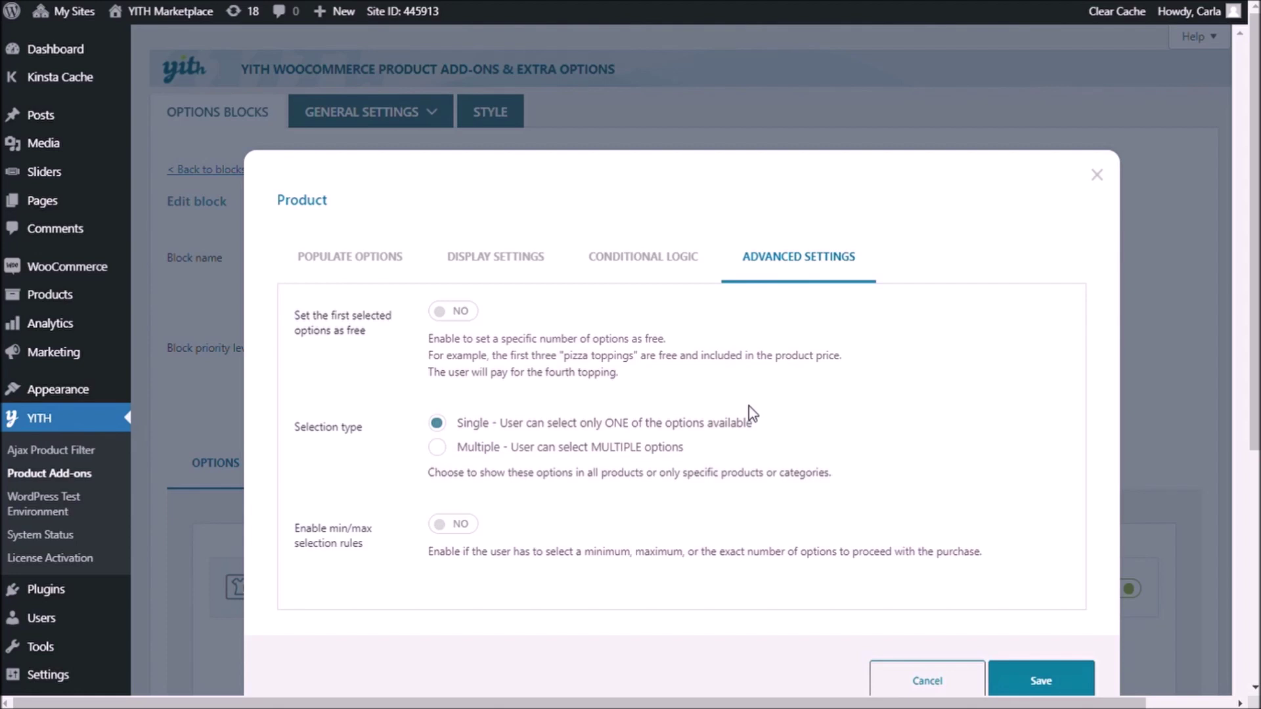
click(453, 449)
click(1056, 680)
scroll(664, 493, down, 2)
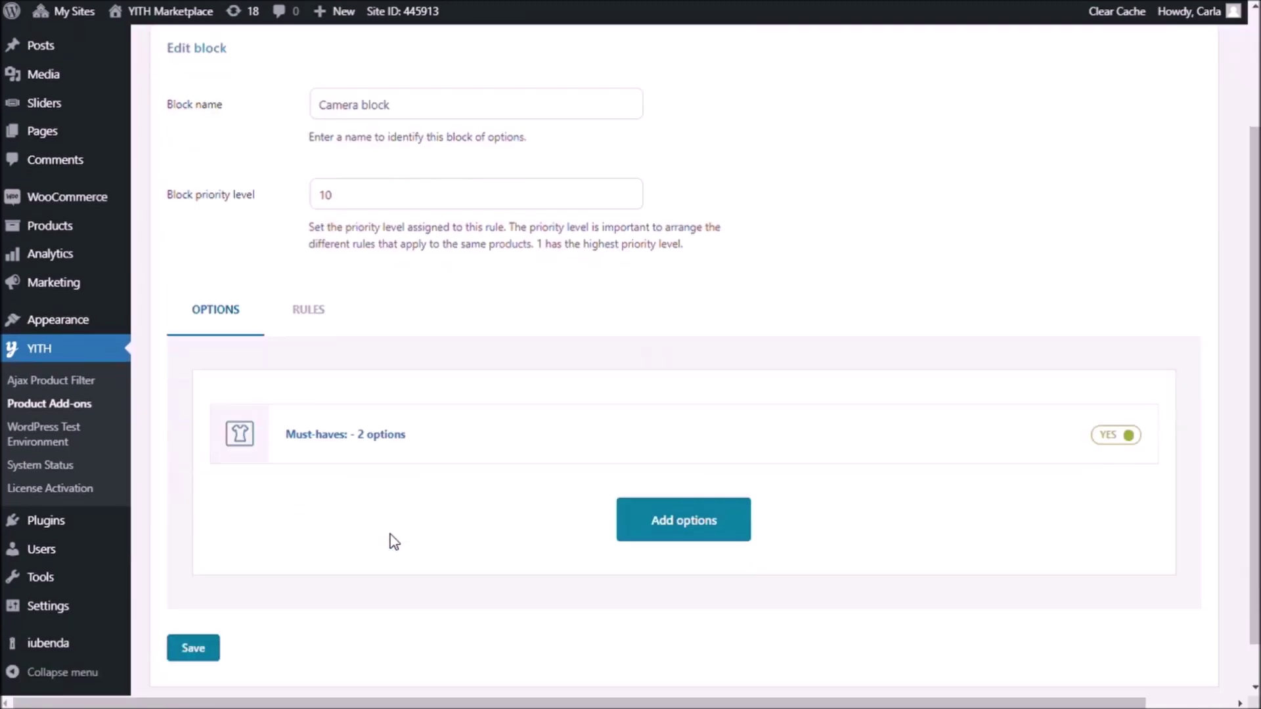
scroll(394, 542, down, 1)
click(205, 604)
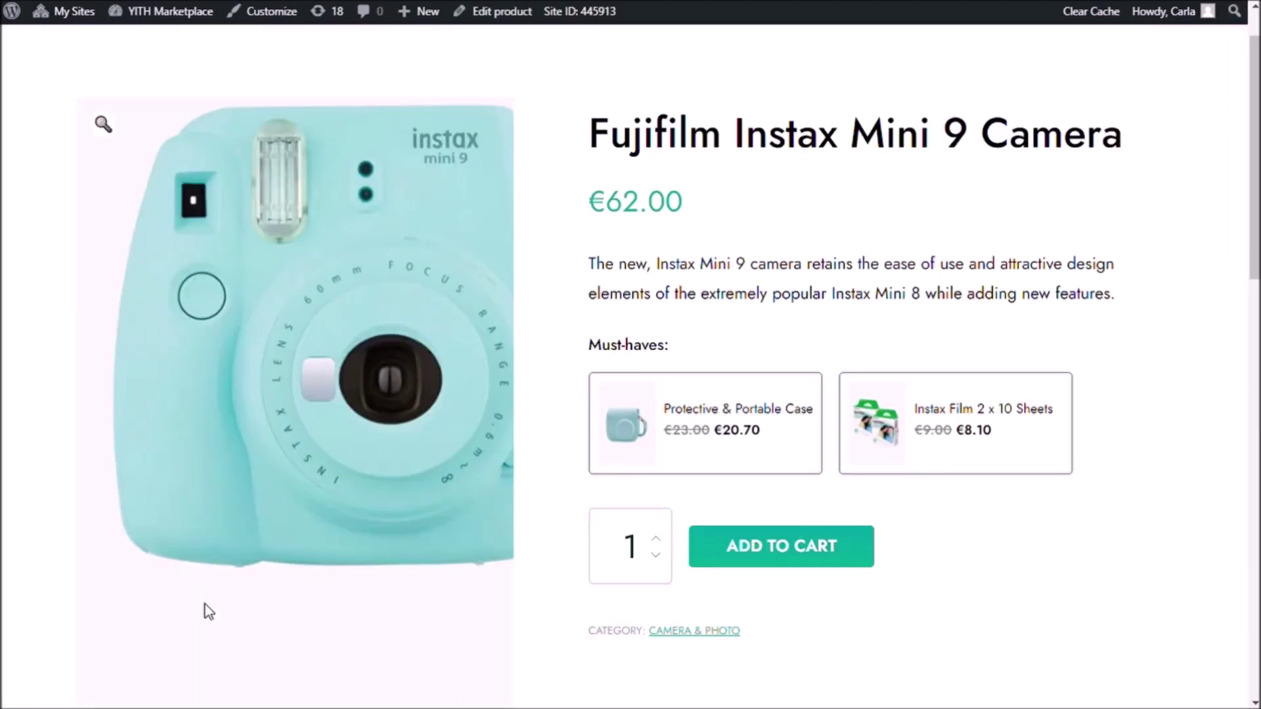
Select both the case and the film add-ons, add the camera to the cart and view the cart.
click(796, 463)
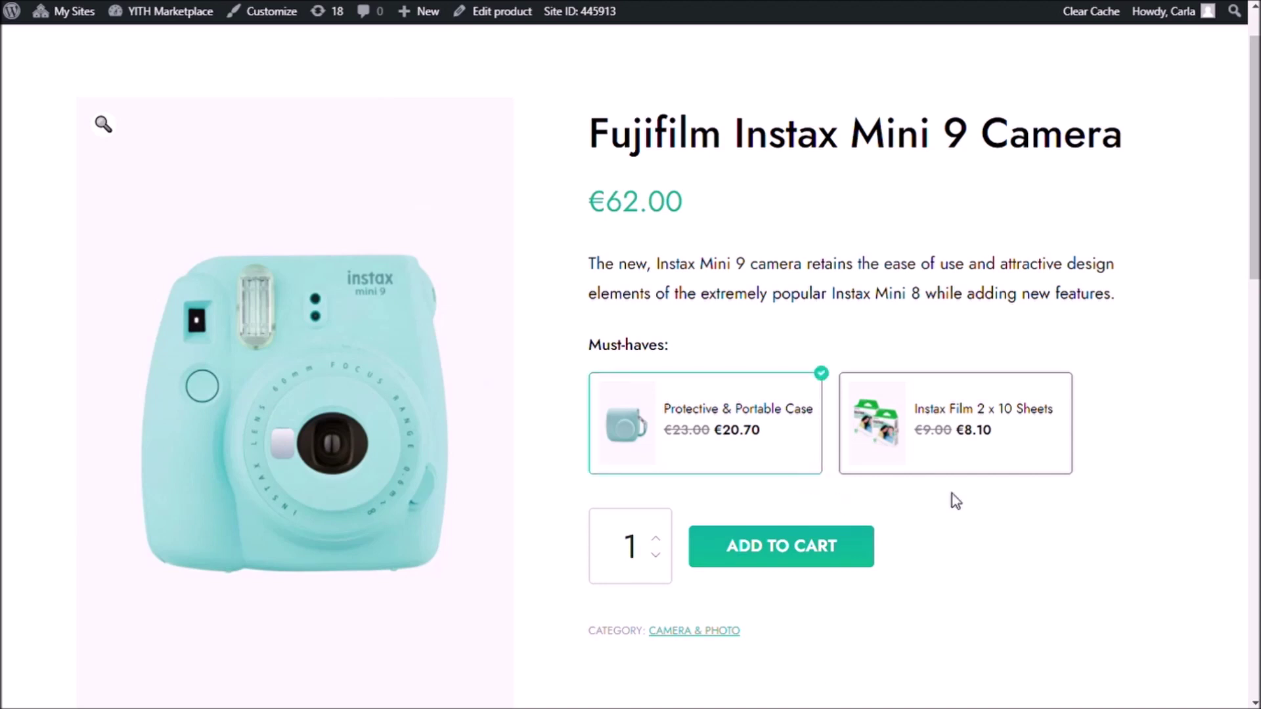
click(999, 438)
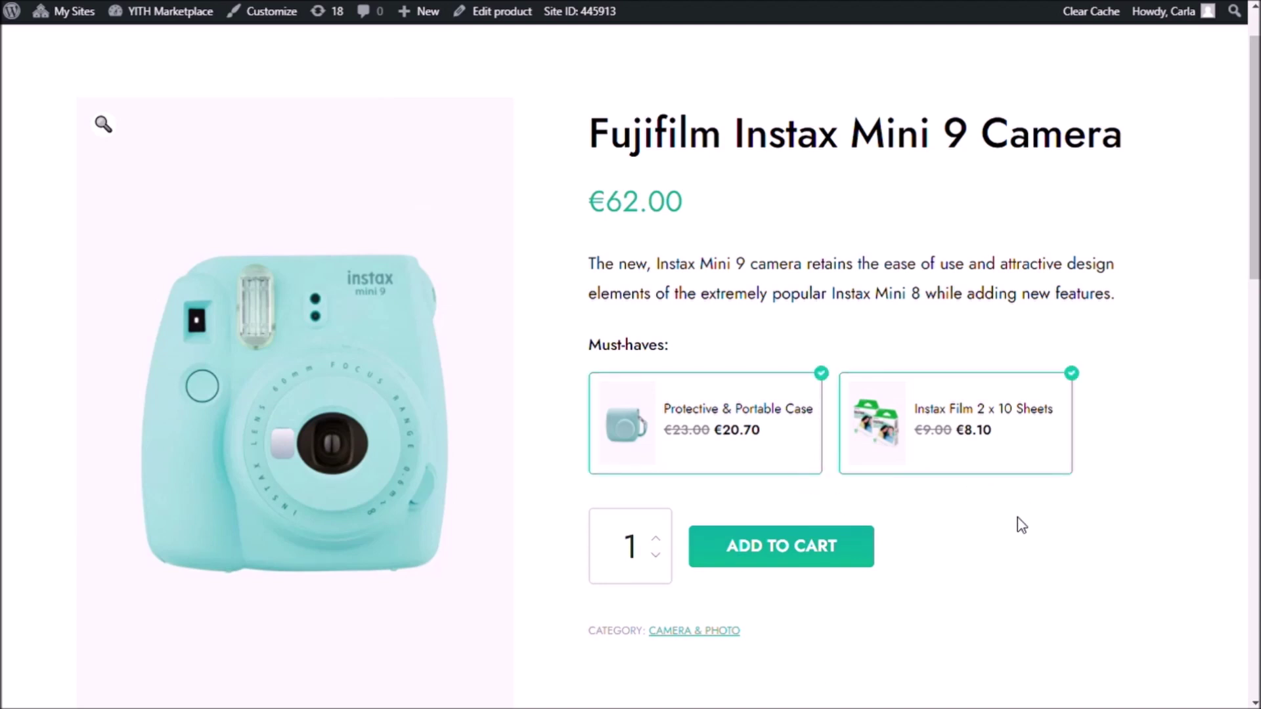
click(864, 544)
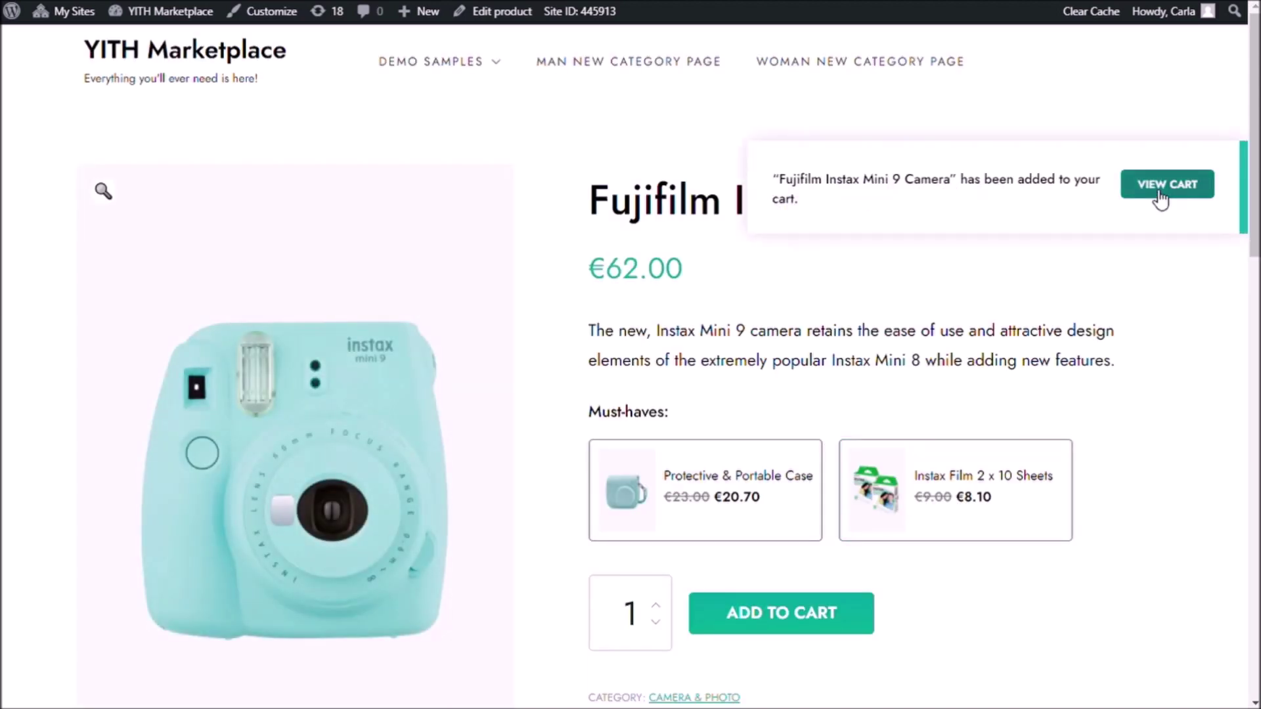
click(1161, 190)
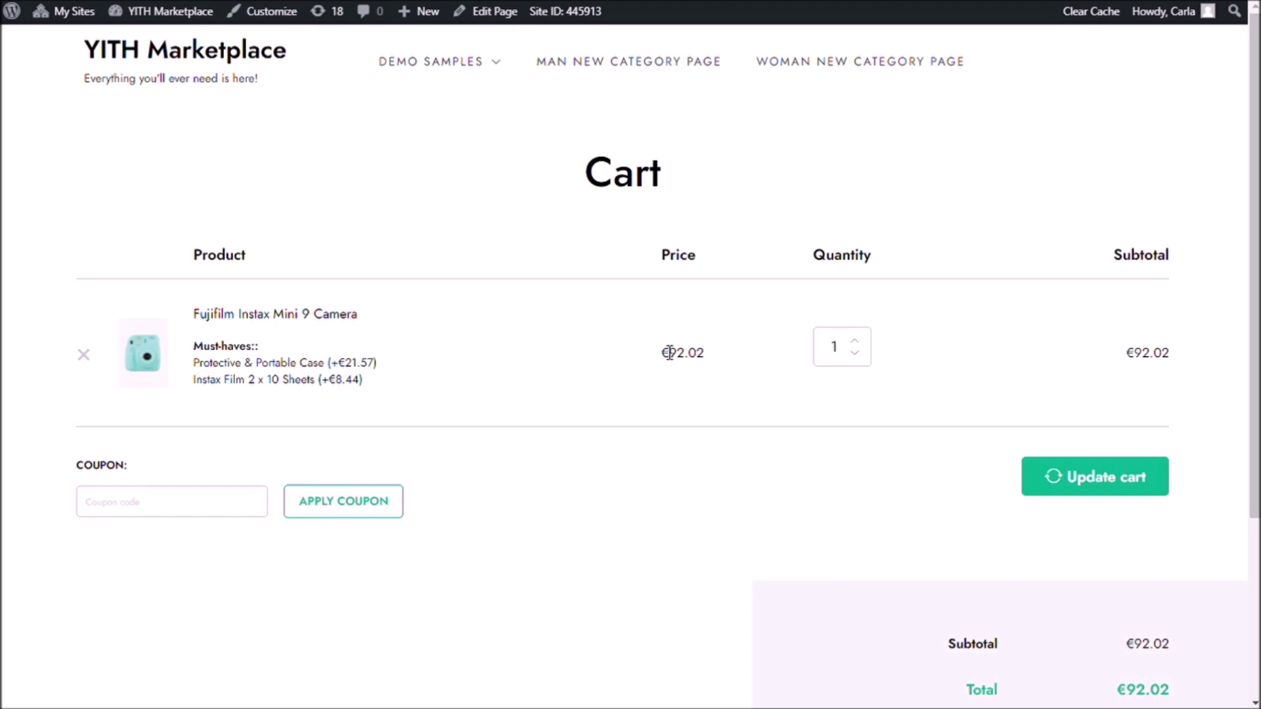
Examine the camera's cart entry and highlight the Must-haves add-ons listed under it.
click(202, 321)
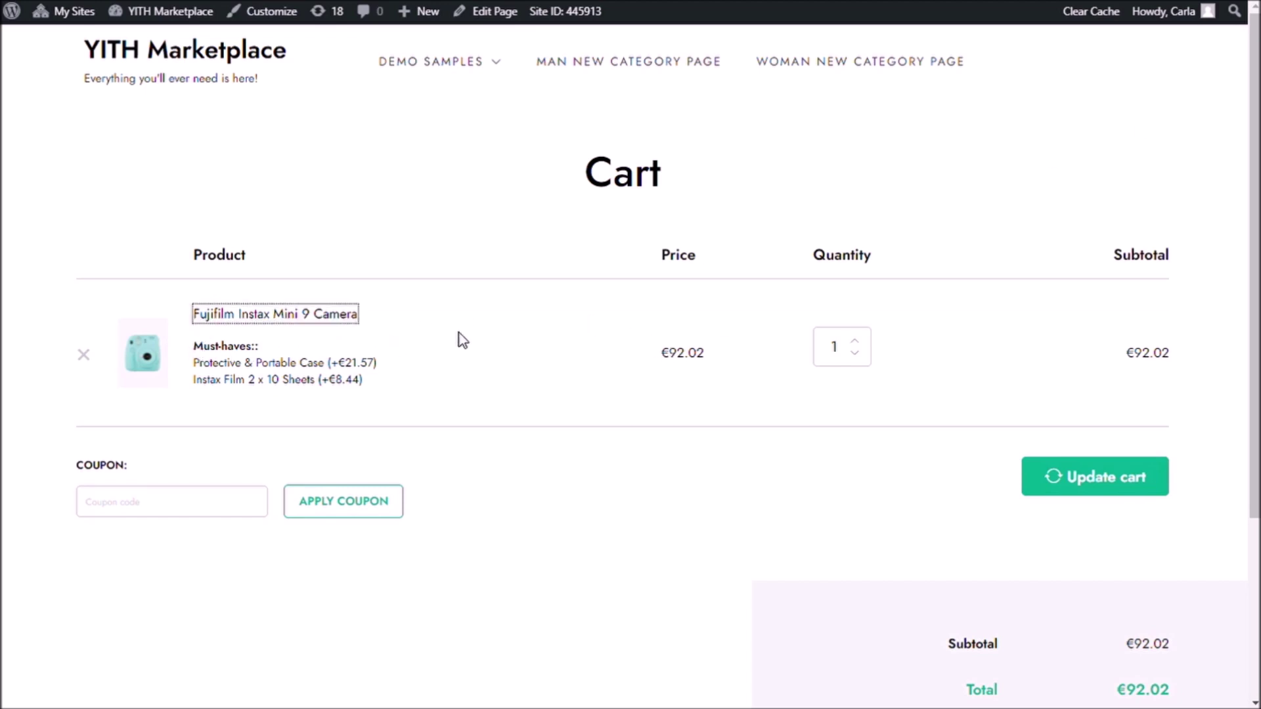
click(193, 351)
drag(193, 353, 341, 406)
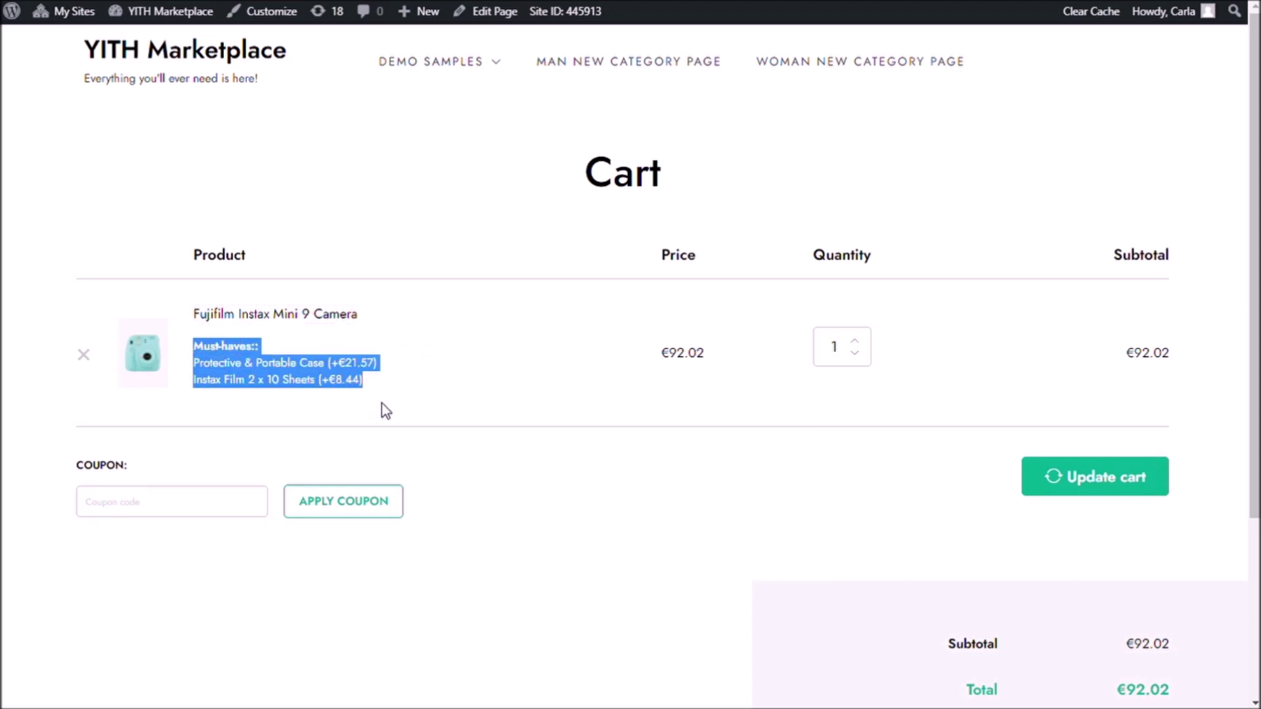